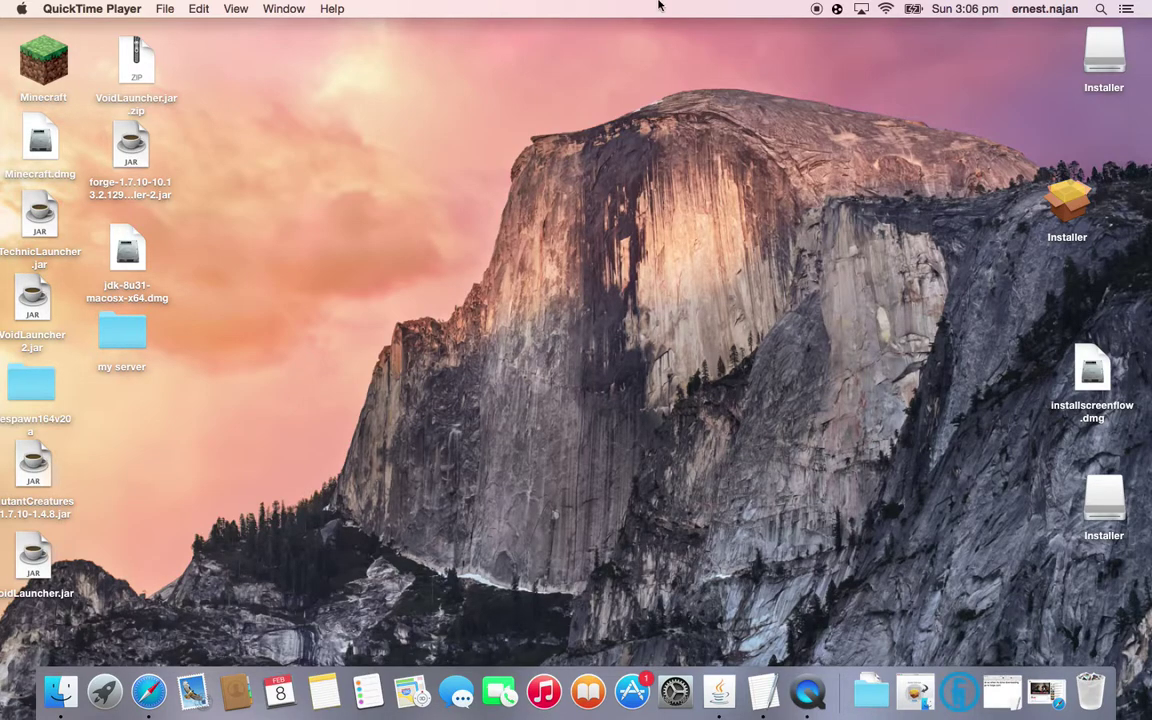
# Step: Restore the minimized Safari window showing the YouTube QuickTime screen-recording video
pyautogui.moveTo(499, 182); pyautogui.dragTo(771, 353)
pyautogui.rightClick(850, 378)
pyautogui.click(600, 278)
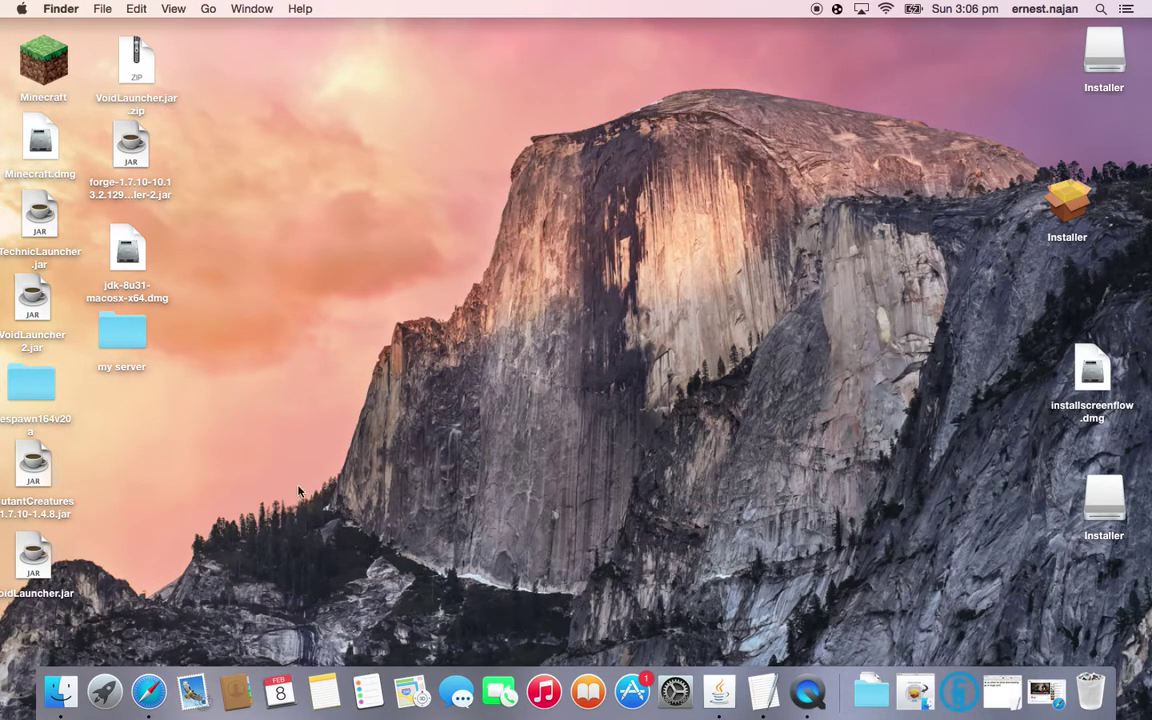
pyautogui.click(148, 692)
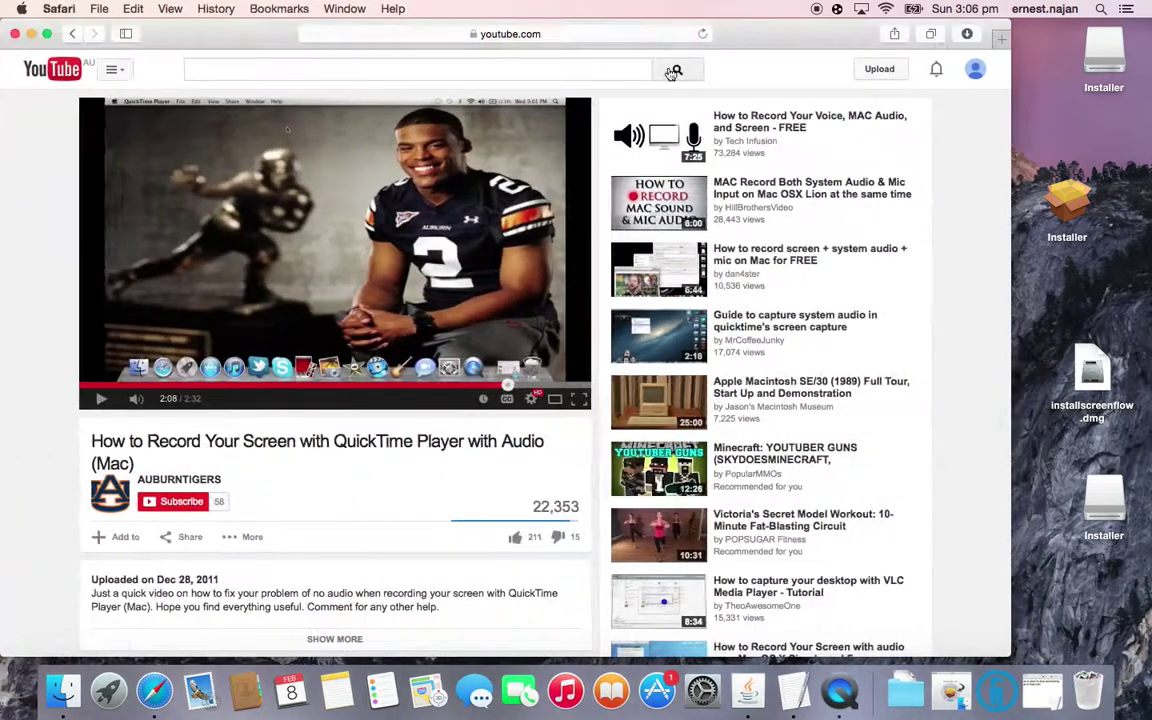
# Step: Replace the address bar contents and search Google for orespawn 1.6.4
pyautogui.click(574, 38)
pyautogui.press('BackSpace')
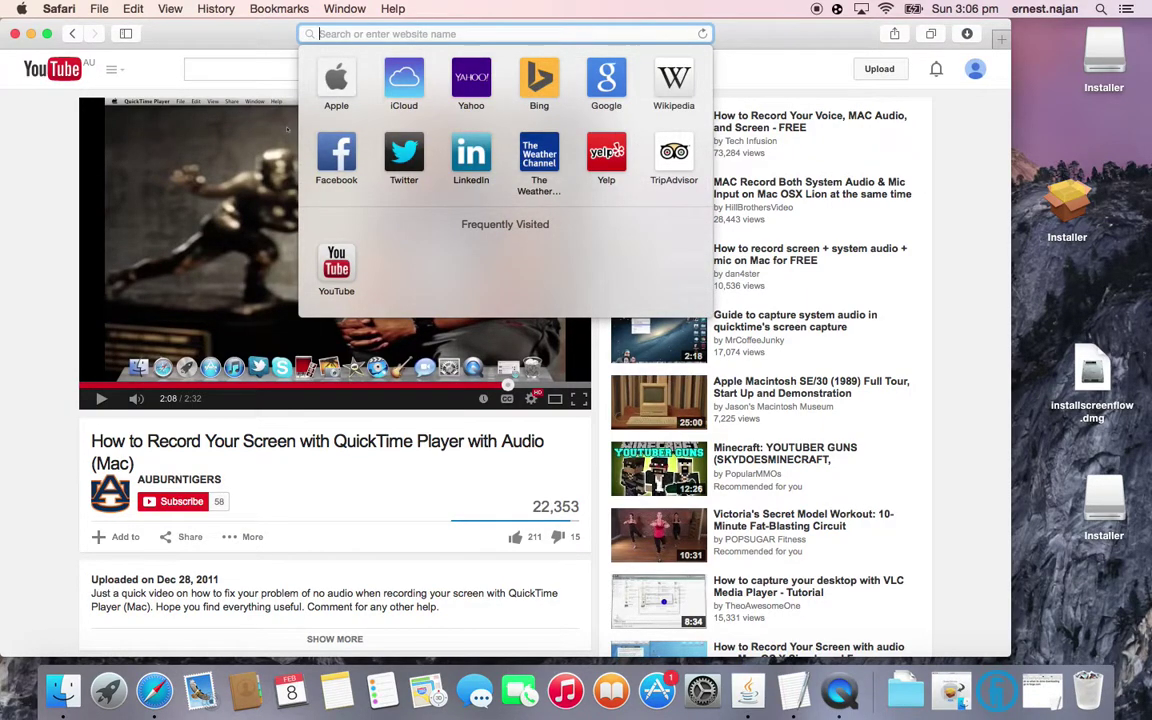
pyautogui.write('o')
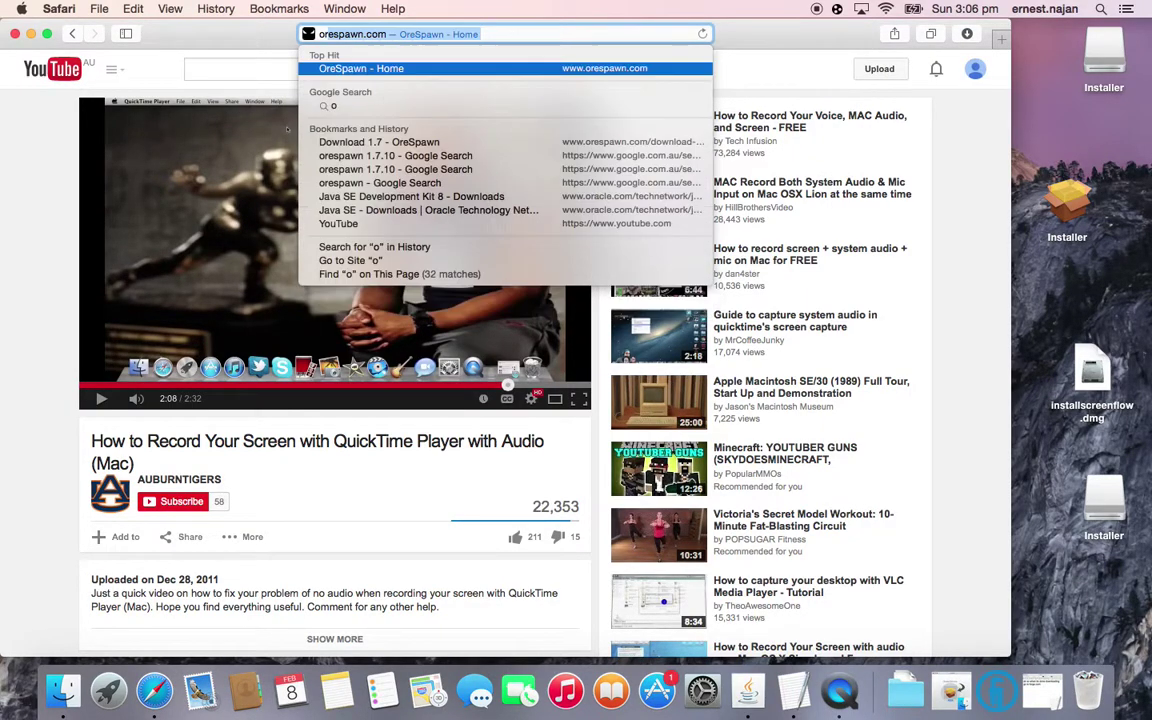
pyautogui.write('respawn 1.')
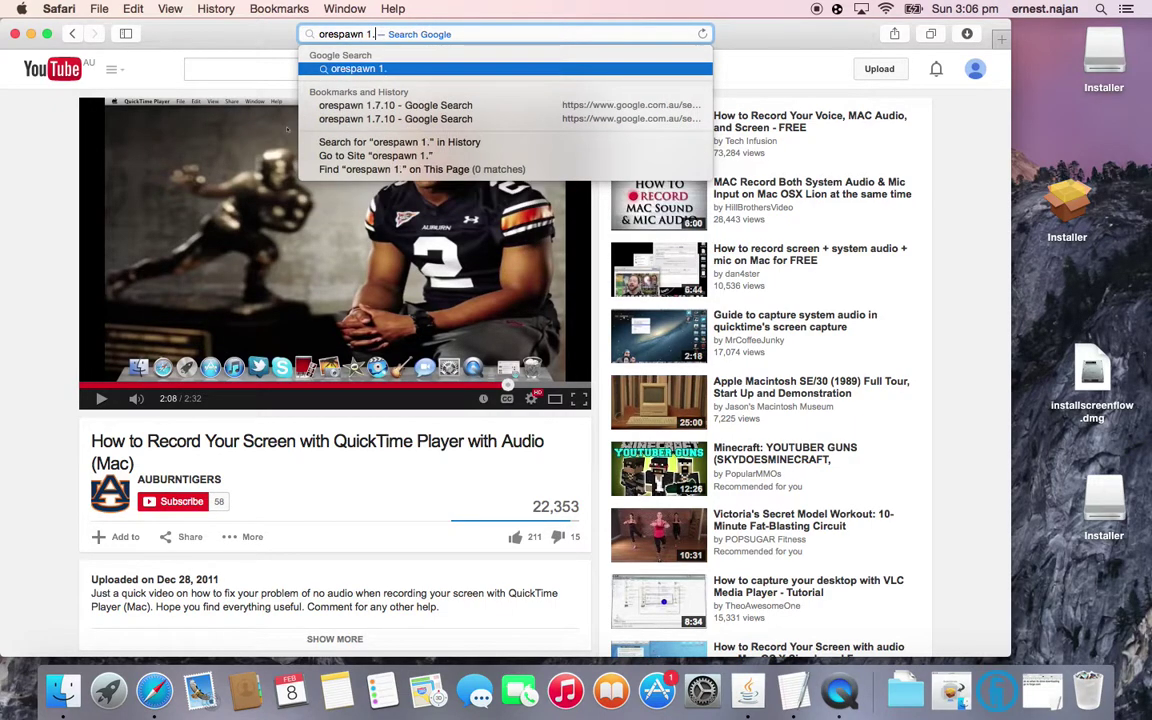
pyautogui.click(544, 95)
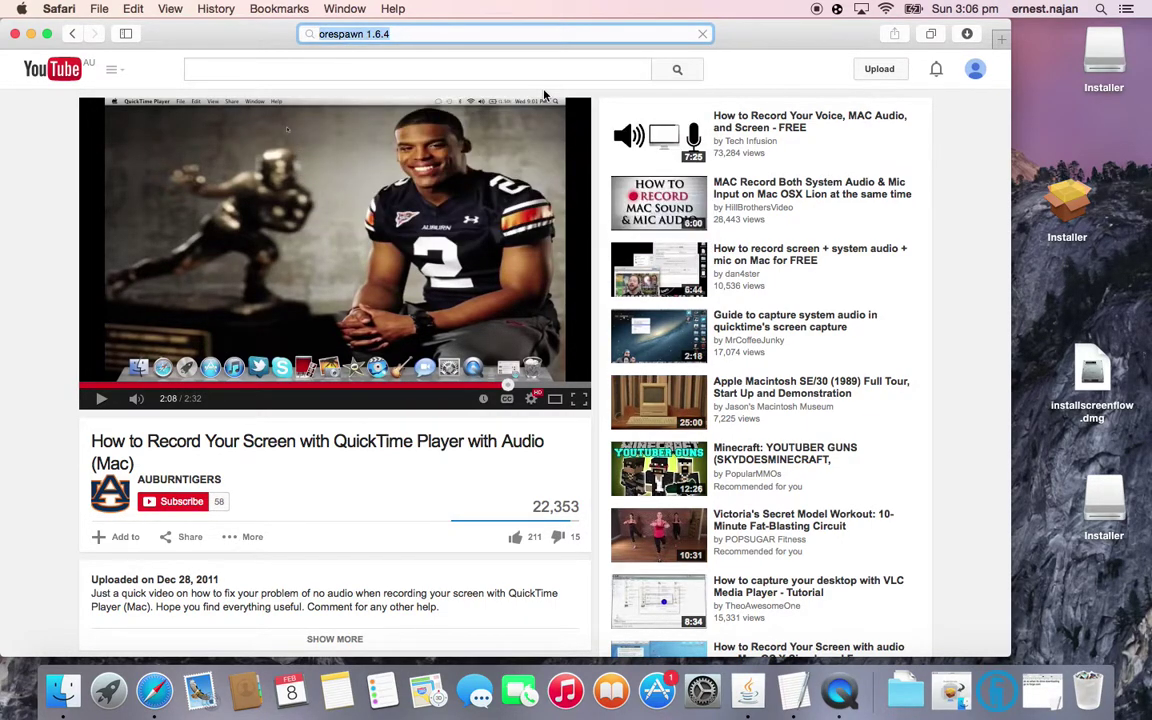
# Step: Change the search to orespawn 1.7.10 and open the 'Download 1.7 - OreSpawn' result
pyautogui.click(489, 39)
pyautogui.press('BackSpace')
pyautogui.press('BackSpace')
pyautogui.press('BackSpace')
pyautogui.press('BackSpace')
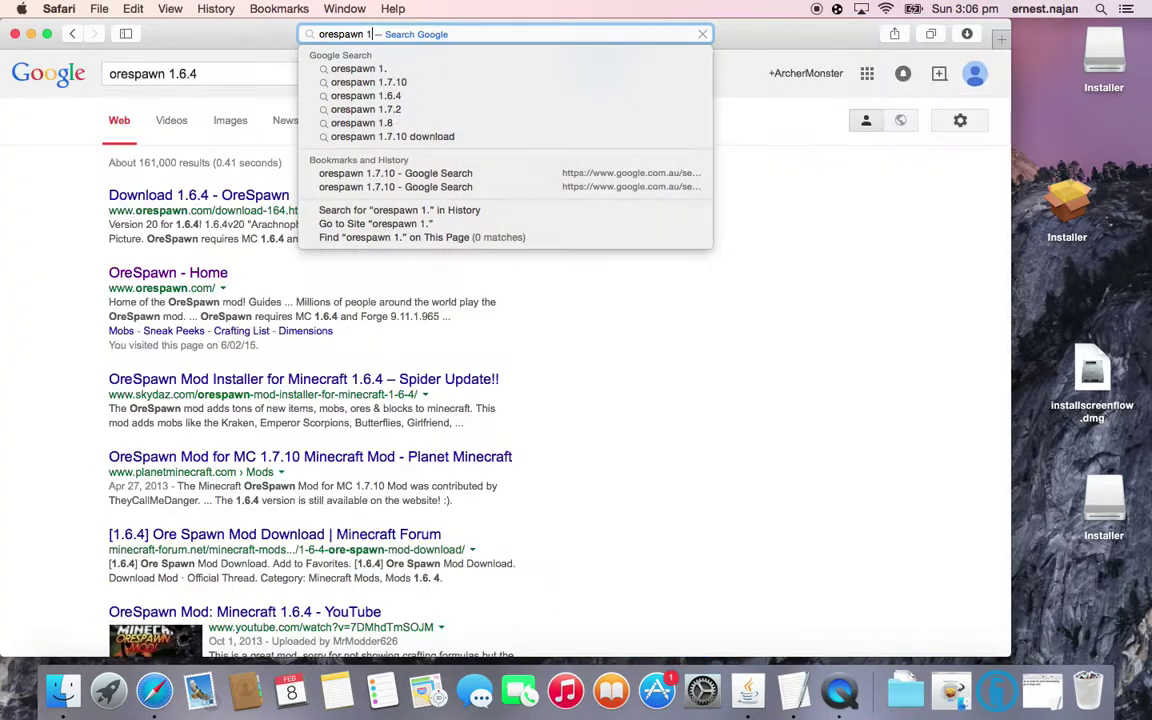
pyautogui.write('.7.10')
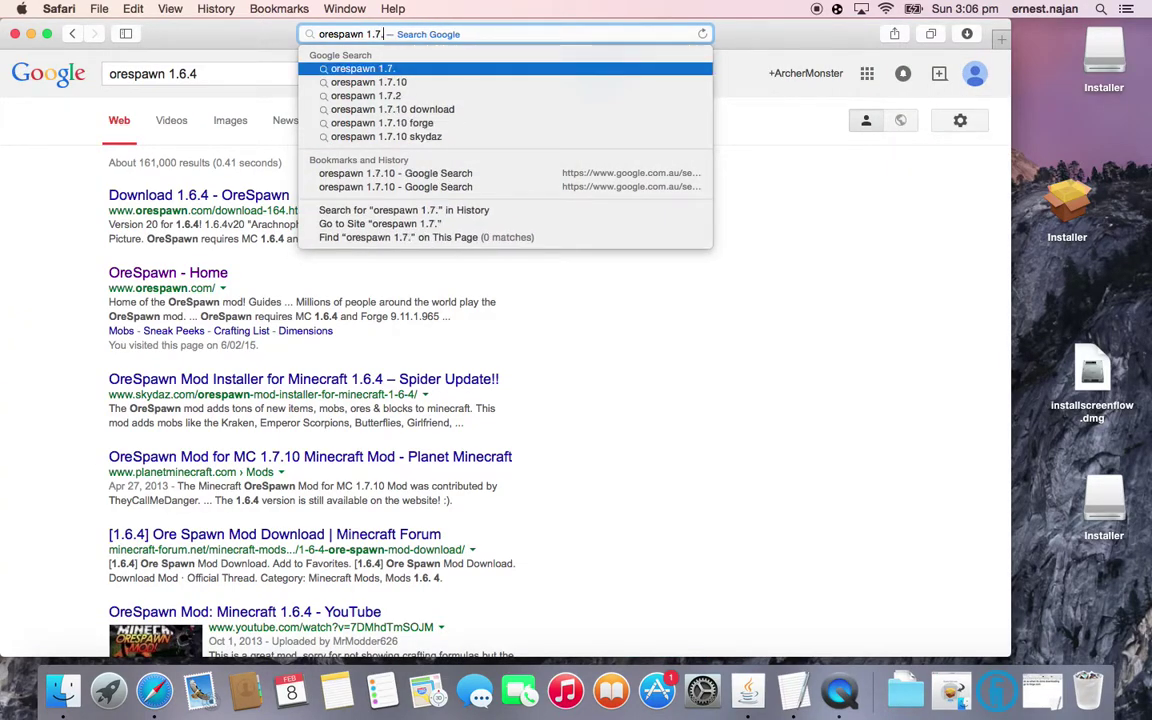
pyautogui.press('Return')
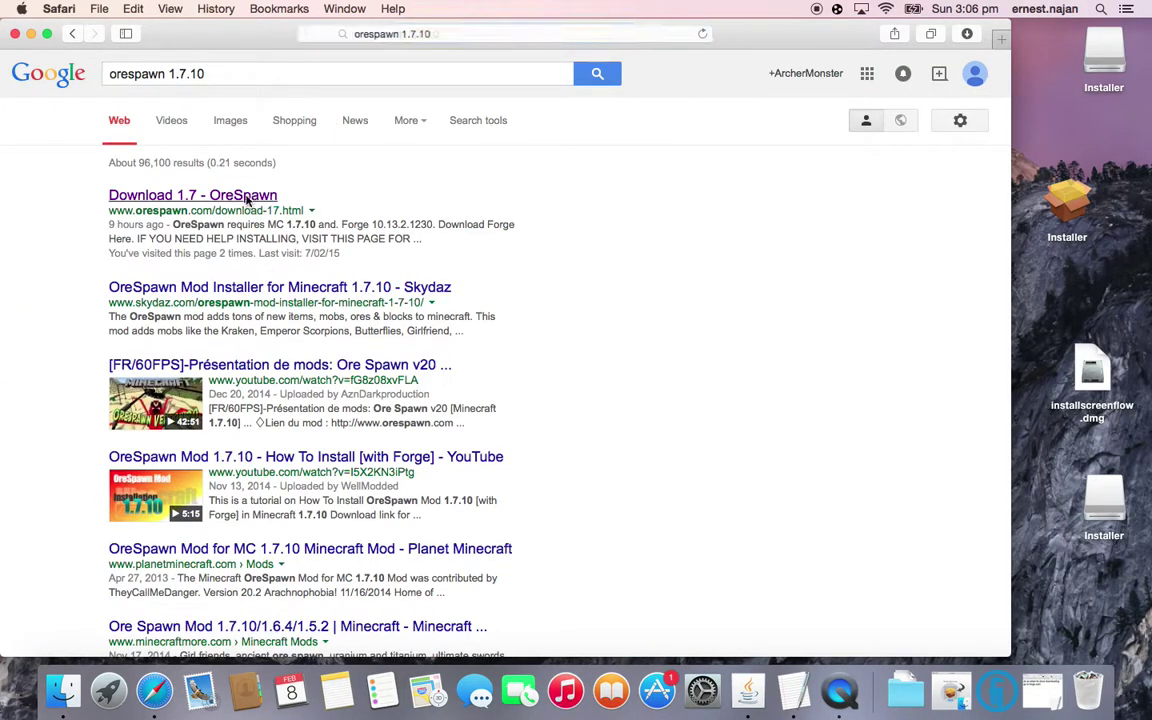
pyautogui.click(245, 186)
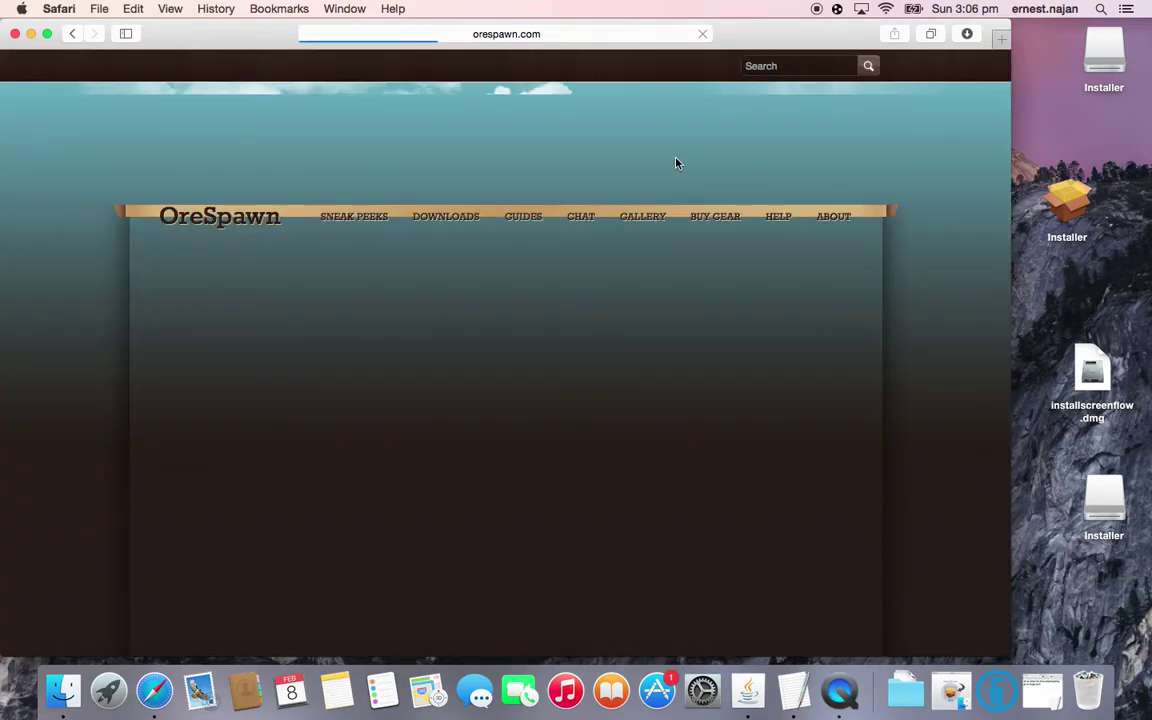
# Step: Read OreSpawn's MC 1.7.10 and Forge requirement lines, then close the Safari window
pyautogui.scroll(-5, 676, 163)
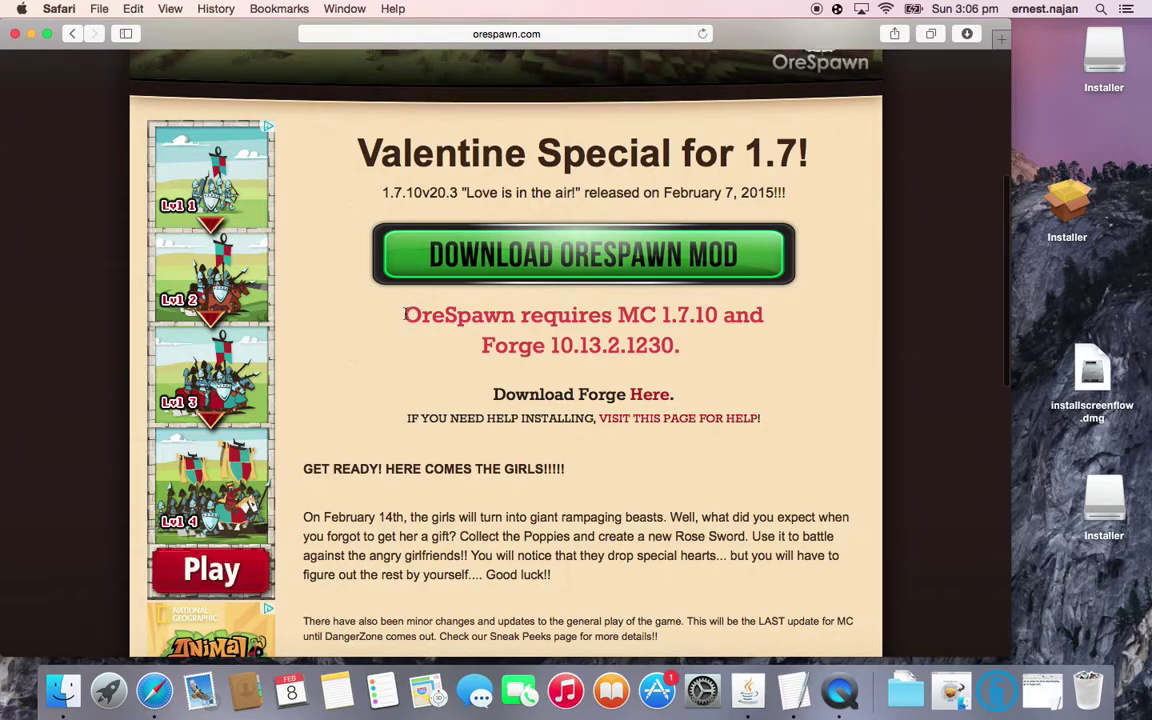
pyautogui.moveTo(404, 315); pyautogui.dragTo(702, 337)
pyautogui.click(881, 361)
pyautogui.click(15, 34)
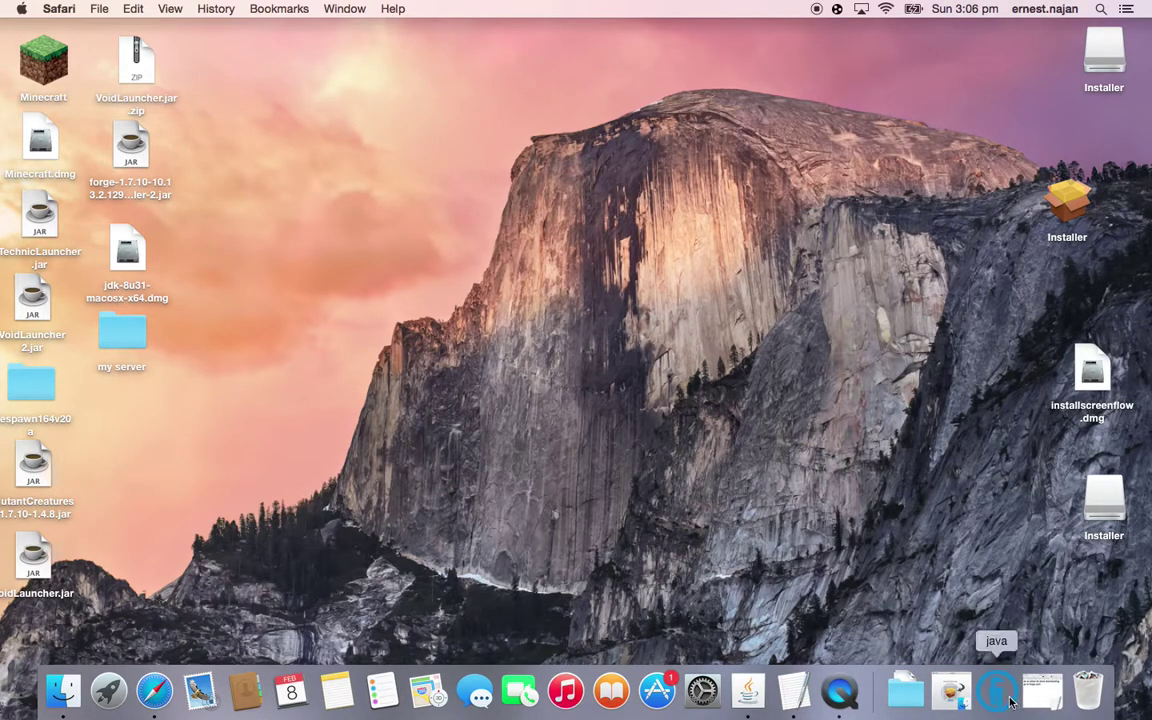
# Step: Move the downloaded orespawn-1 folder from the Downloads stack onto the desktop
pyautogui.click(905, 690)
pyautogui.moveTo(905, 690); pyautogui.dragTo(950, 387)
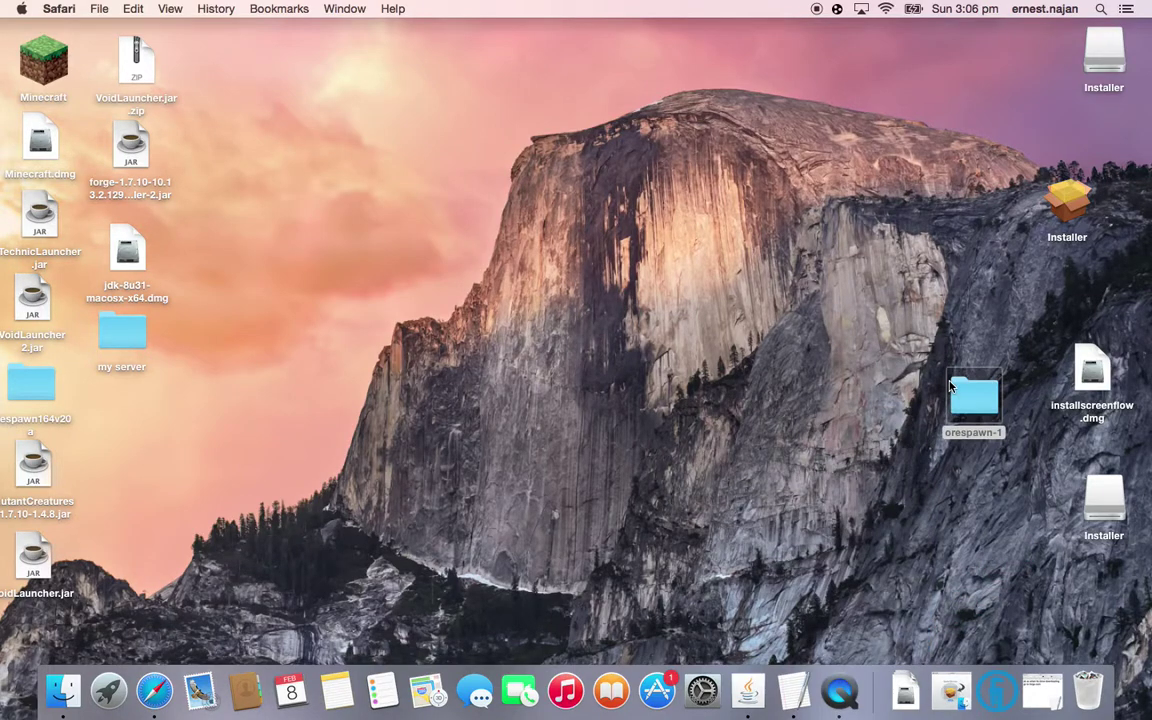
pyautogui.click(972, 398)
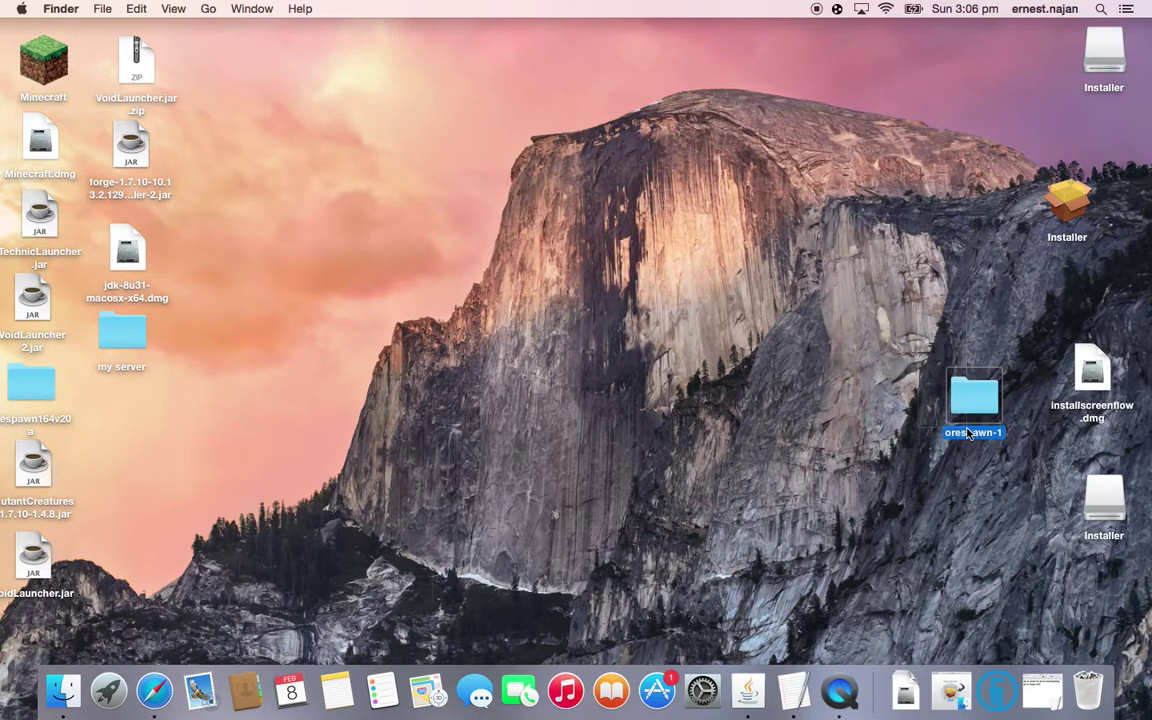
pyautogui.rightClick(972, 398)
pyautogui.click(930, 273)
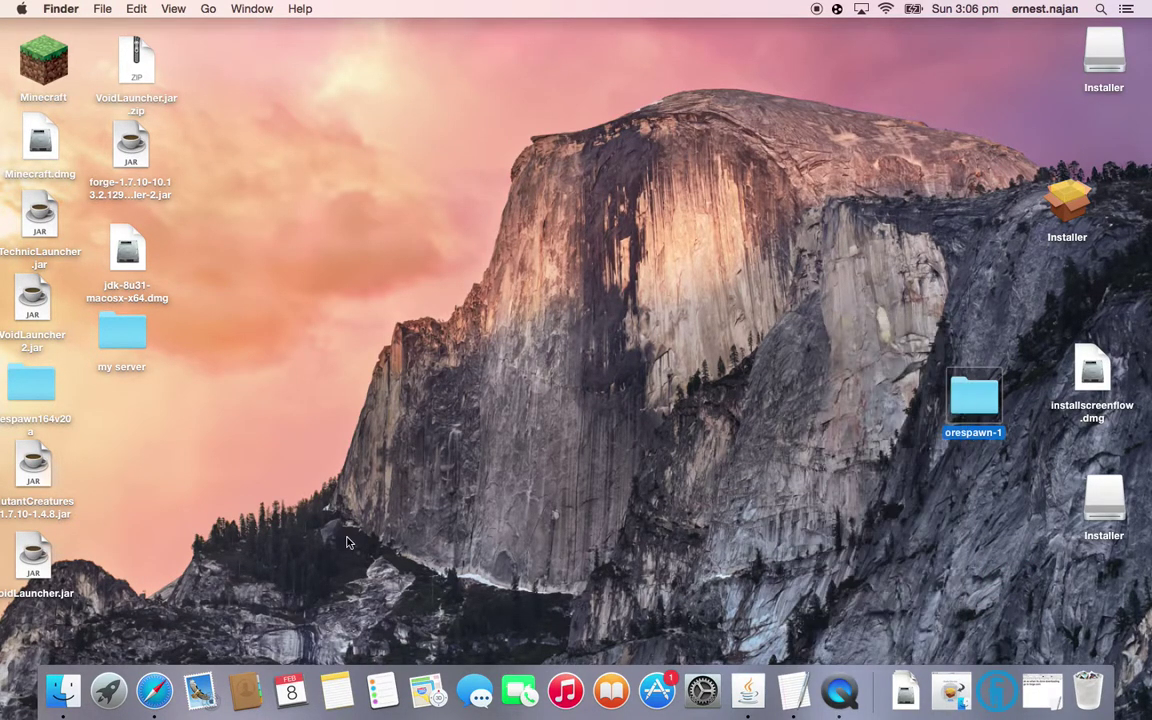
# Step: In a new Safari window, Google 'forge' and open the Minecraft Forge Downloads page
pyautogui.click(154, 690)
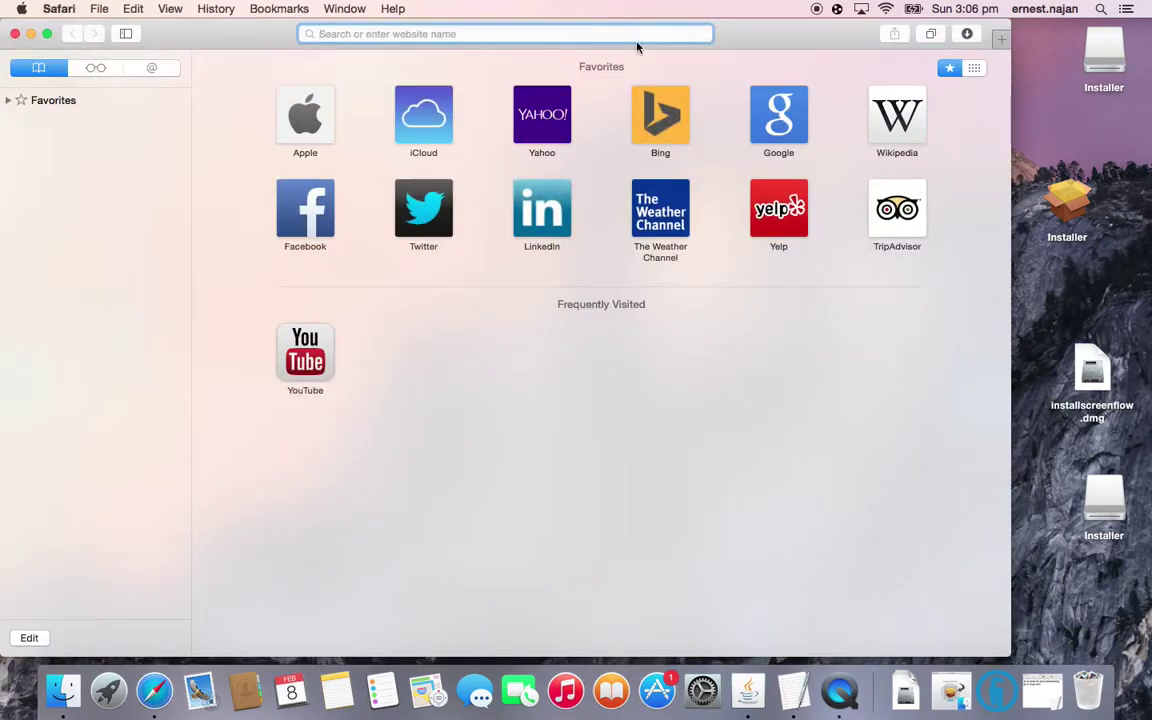
pyautogui.write('forg')
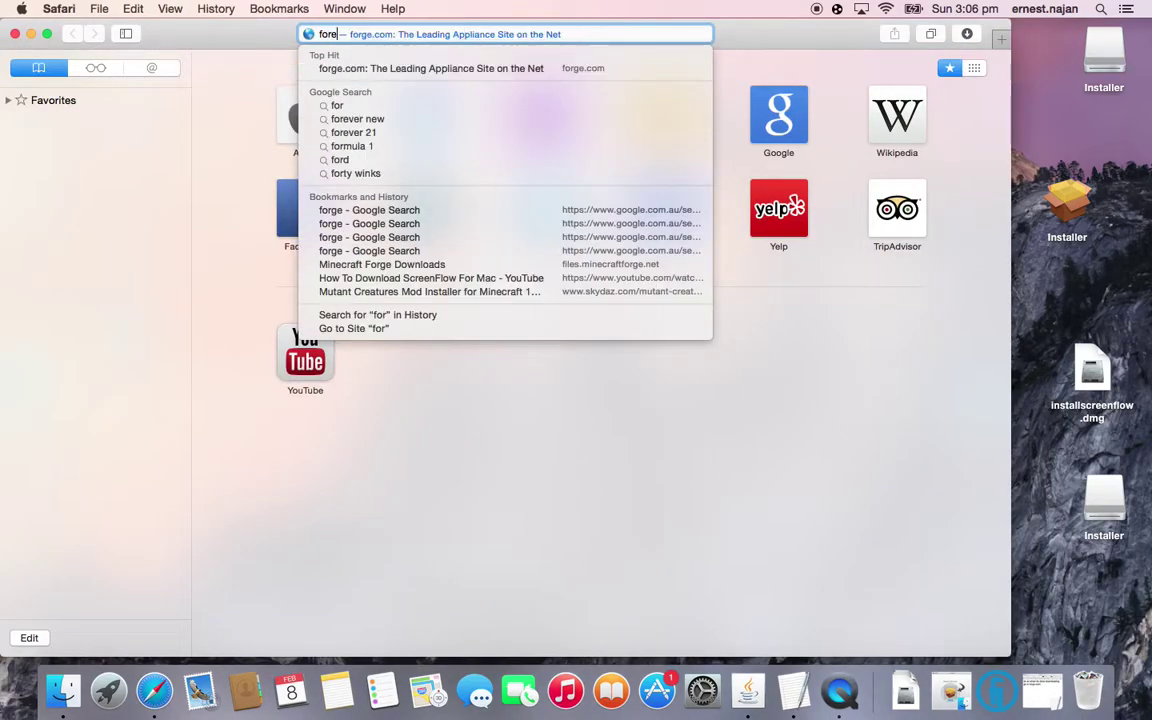
pyautogui.write('e')
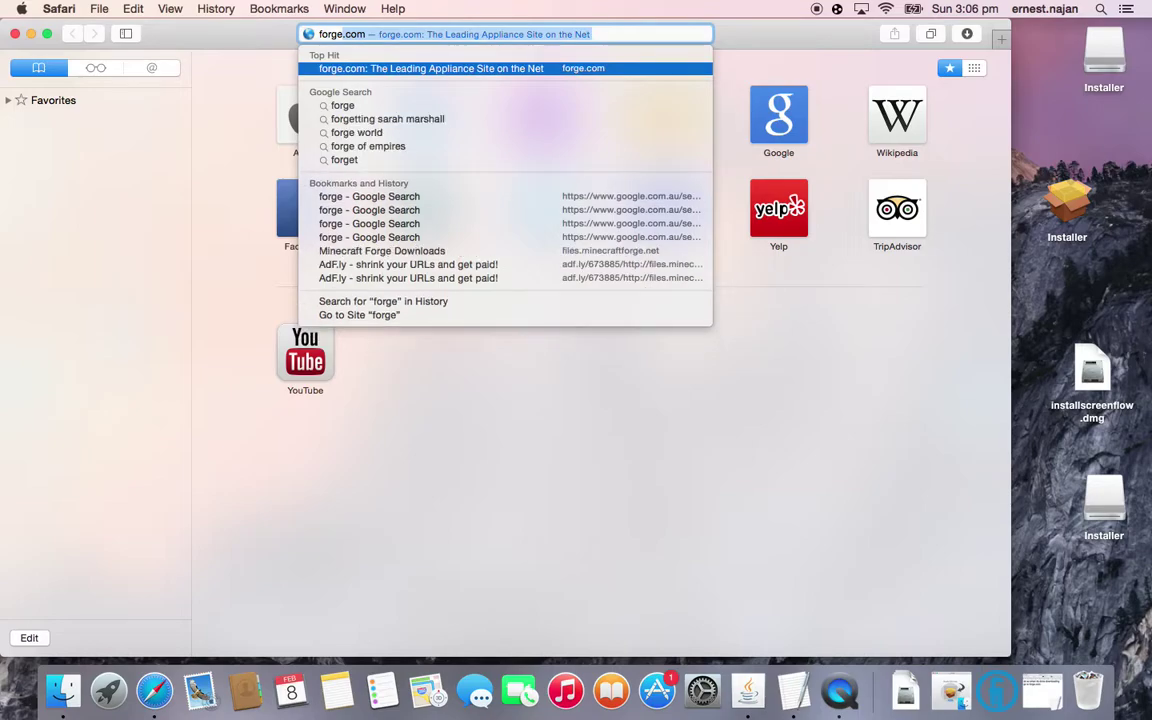
pyautogui.press('Delete')
pyautogui.press('Return')
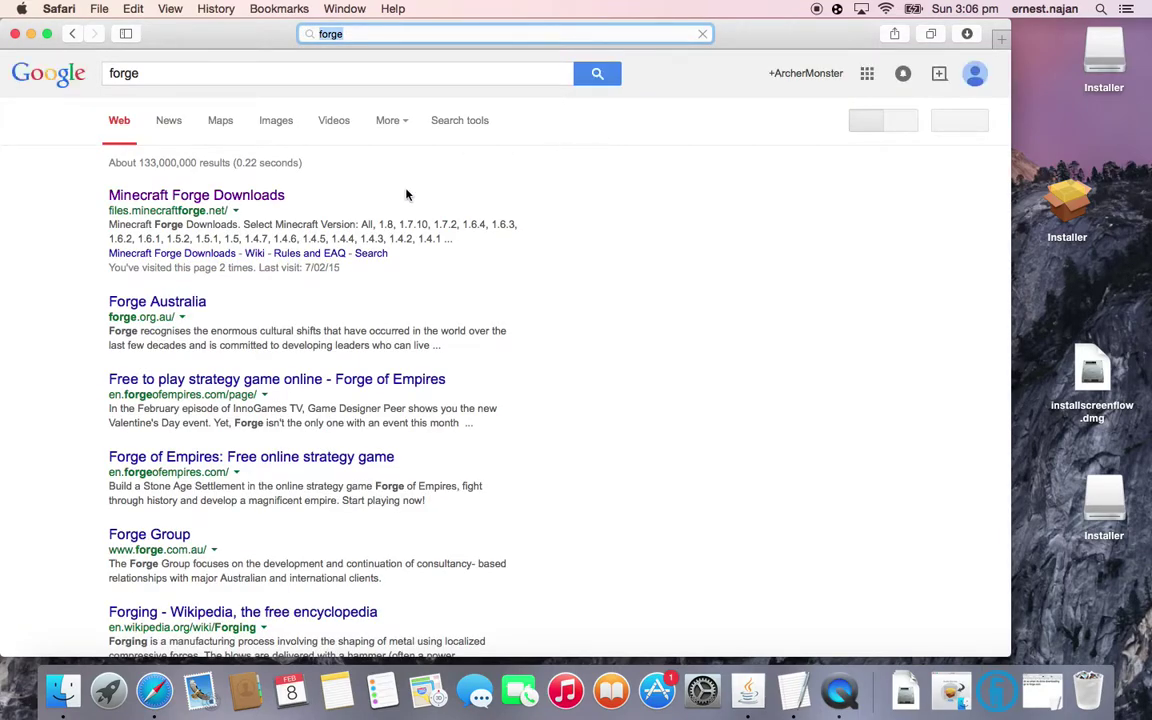
pyautogui.click(268, 200)
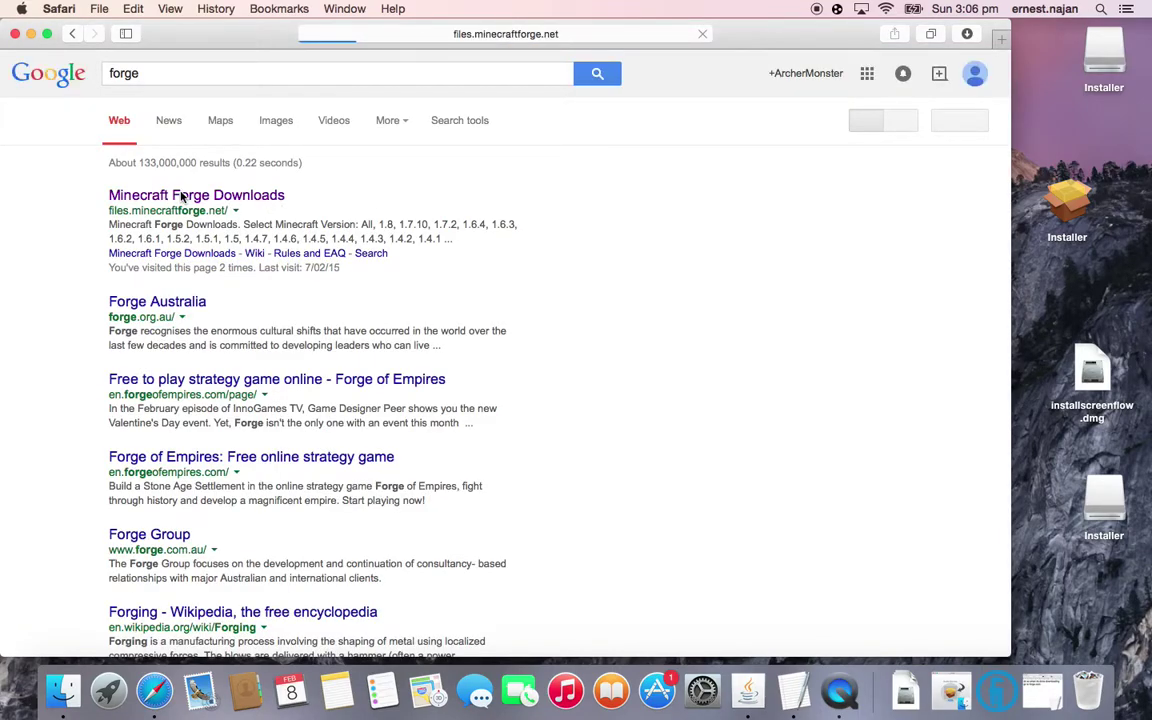
# Step: Review the 1.7.10-Recommended build 10.13.2.1291 row, then close the browser window
pyautogui.scroll(-3, 910, 159)
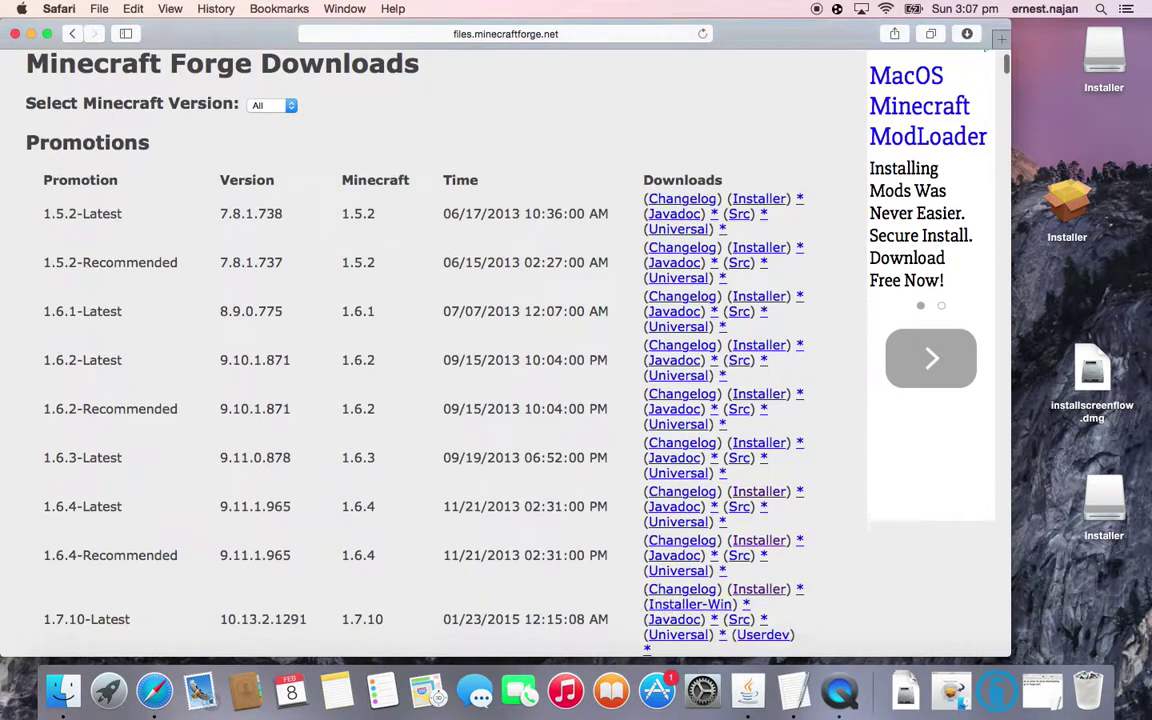
pyautogui.scroll(-5, 183, 270)
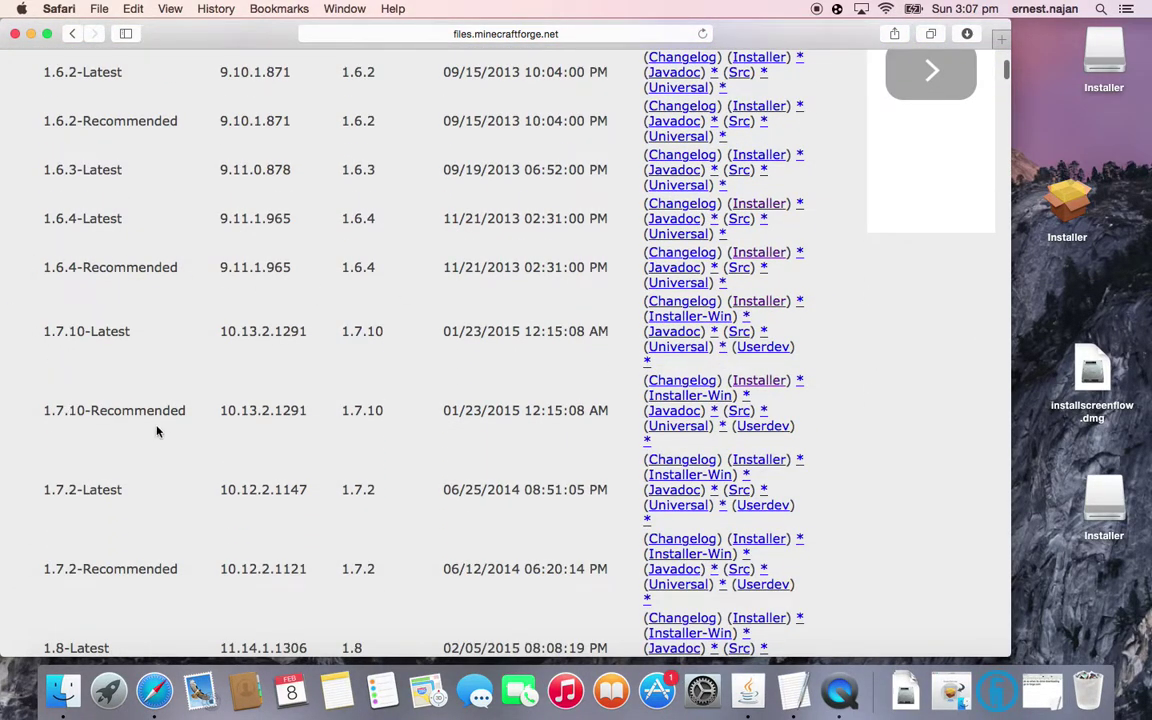
pyautogui.moveTo(42, 412); pyautogui.dragTo(79, 409)
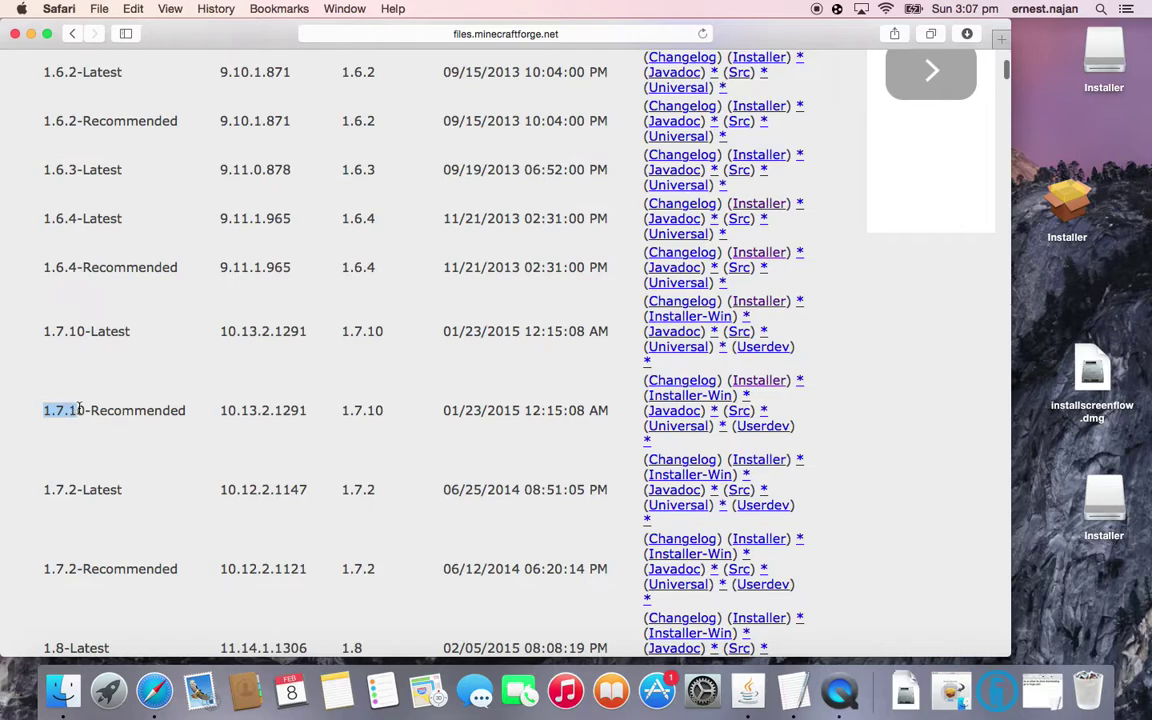
pyautogui.click(238, 404)
pyautogui.click(15, 34)
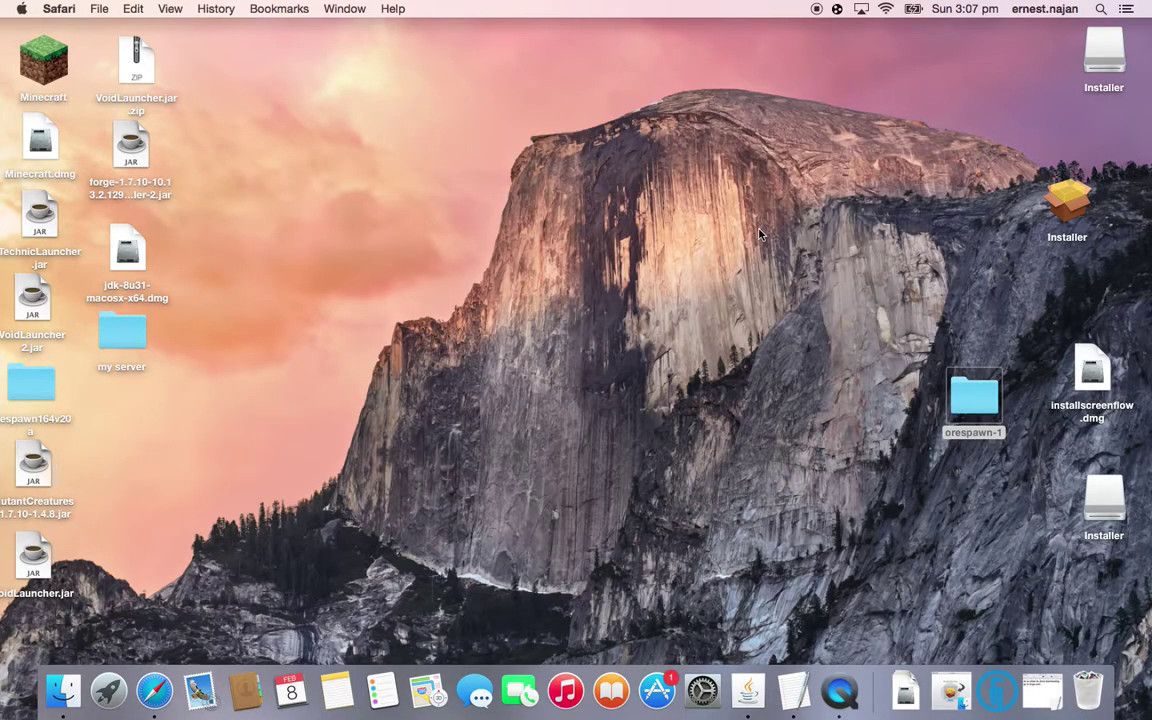
# Step: Move the Forge installer jar to the middle of the desktop
pyautogui.click(861, 353)
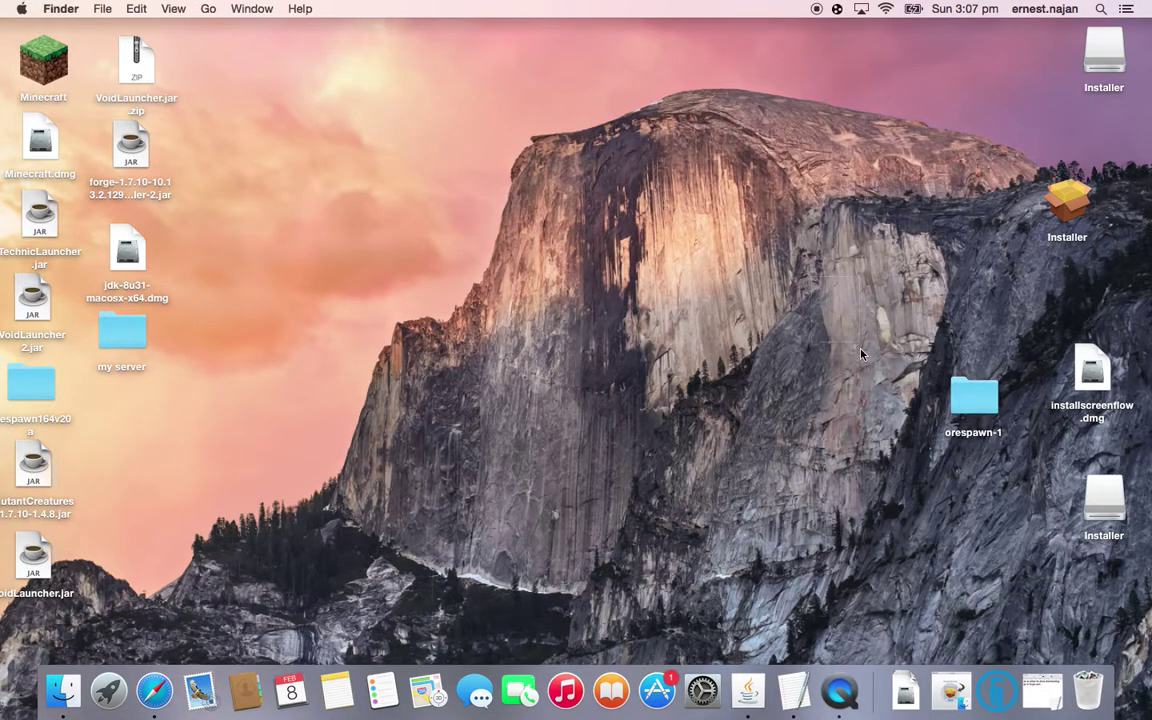
pyautogui.rightClick(771, 357)
pyautogui.click(695, 281)
pyautogui.moveTo(130, 148); pyautogui.dragTo(610, 268)
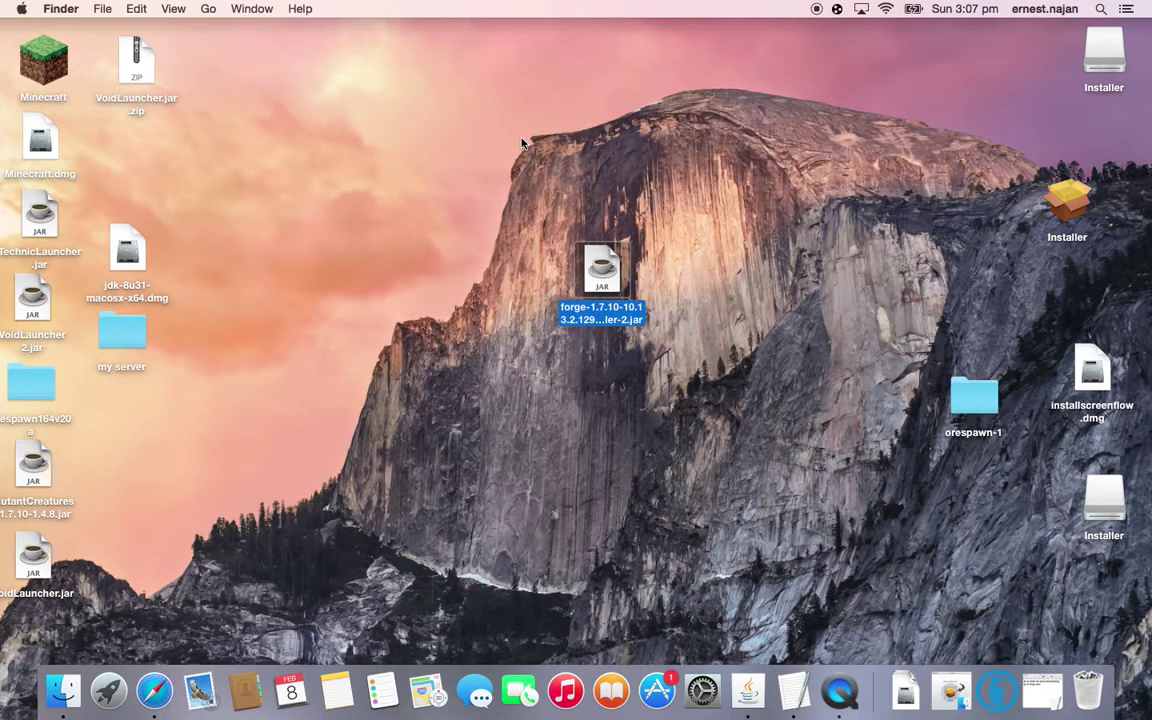
# Step: Open the Forge 10.13.2.1291 installer, close it without installing, and return the jar leftward
pyautogui.press('super+o')
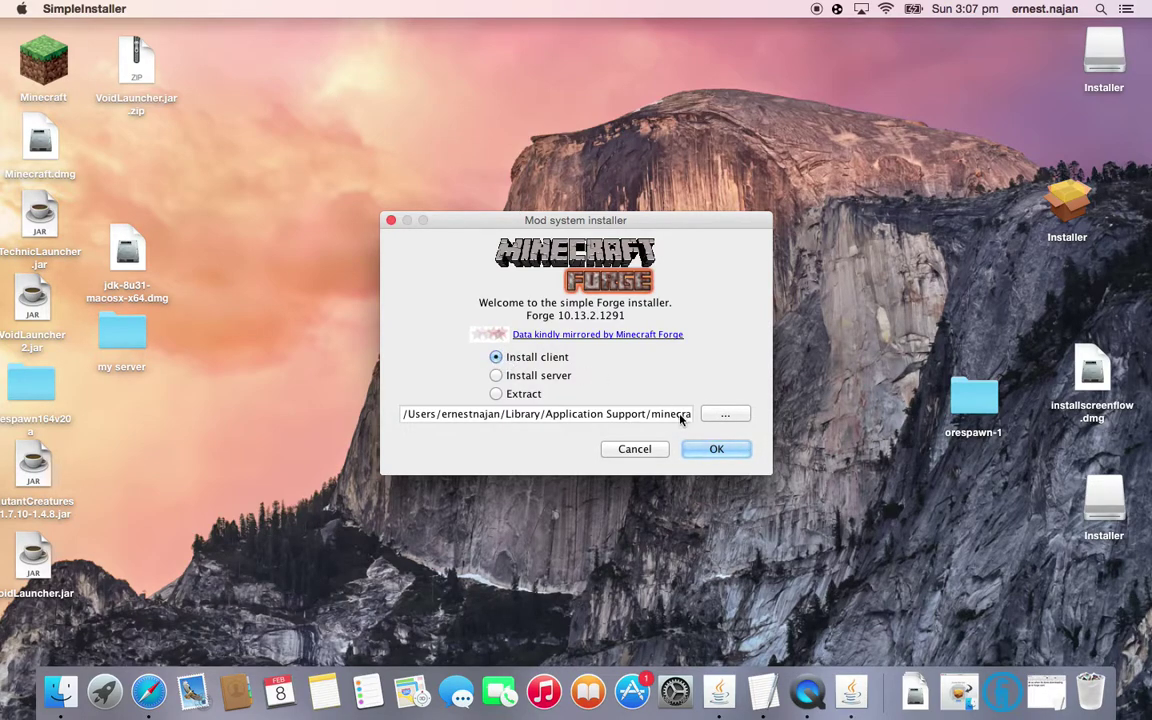
pyautogui.click(391, 220)
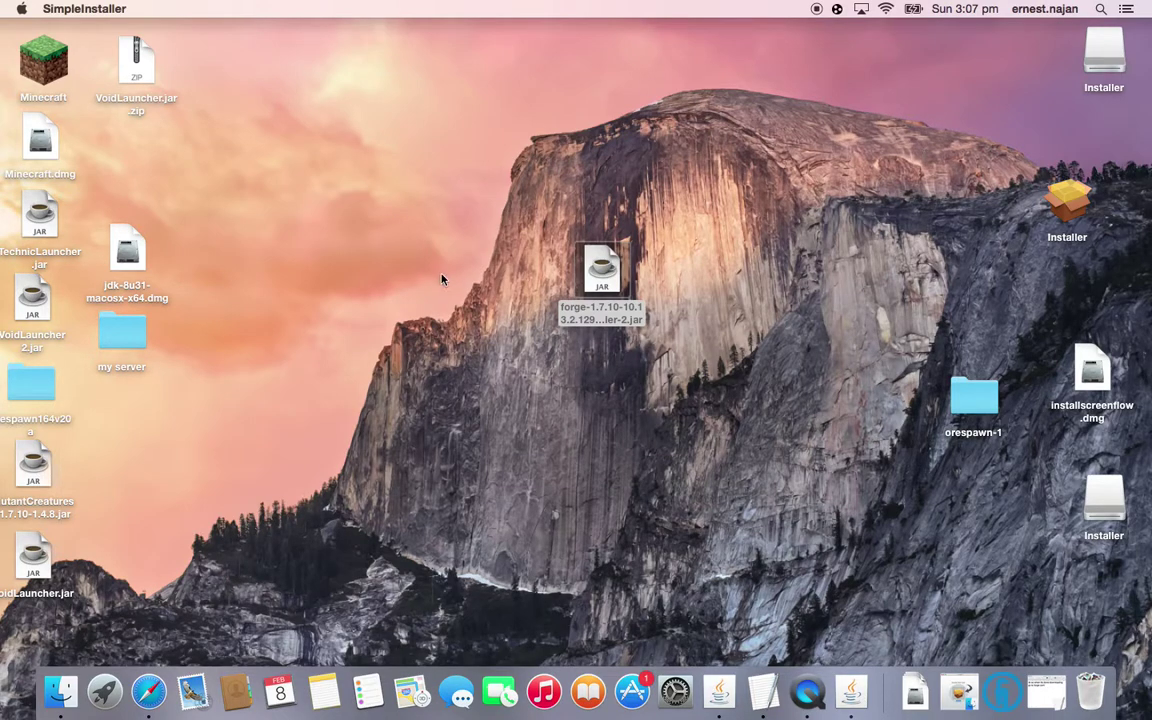
pyautogui.moveTo(592, 278); pyautogui.dragTo(122, 172)
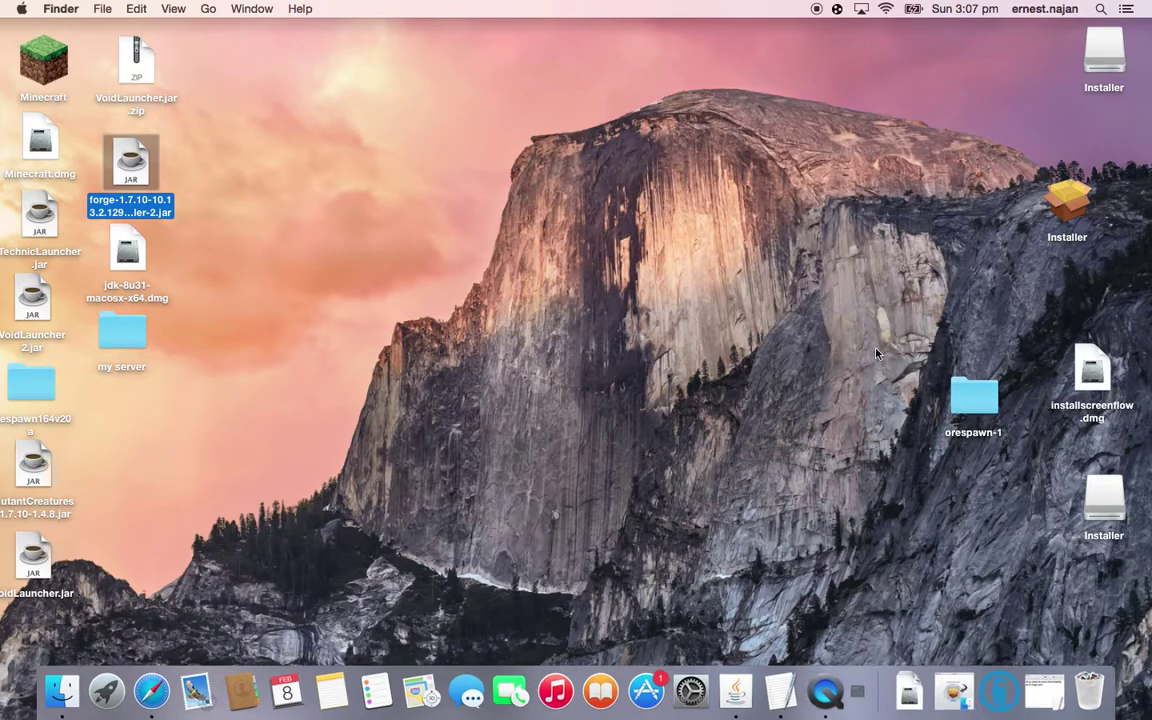
# Step: Launch Minecraft, confirm archermonster uses release 1.7.10-Forge10.13.2.1291, and open its game folder
pyautogui.doubleClick(41, 56)
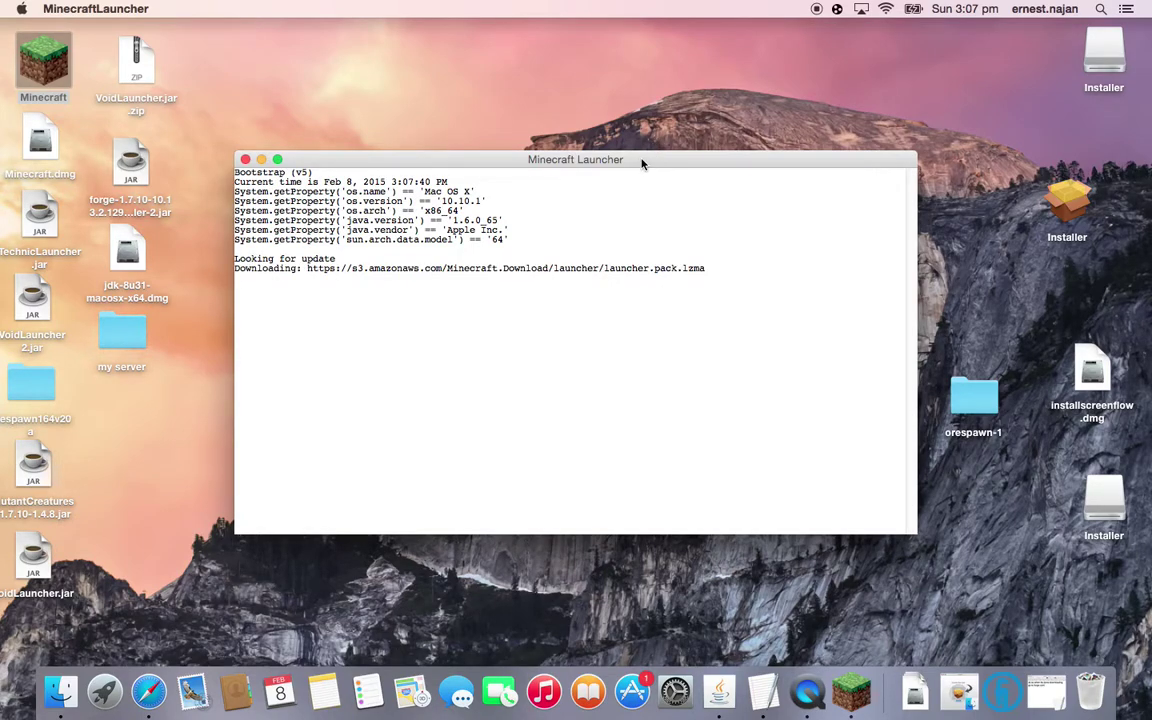
pyautogui.moveTo(643, 162); pyautogui.dragTo(679, 141)
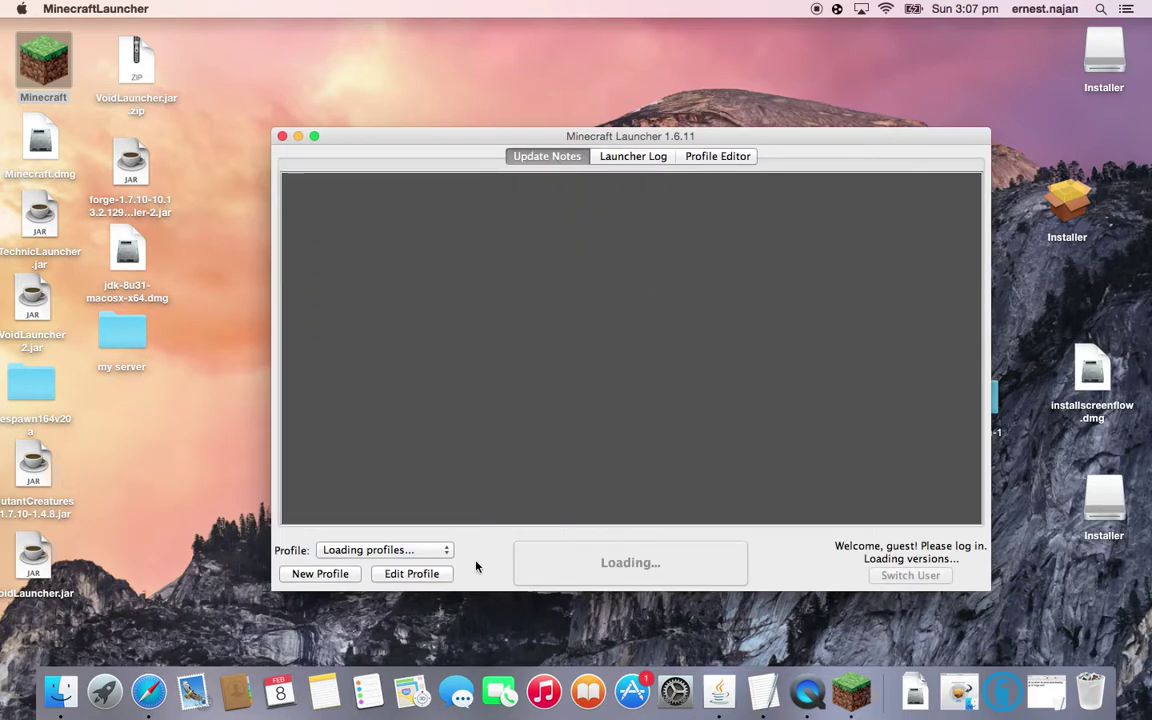
pyautogui.click(413, 575)
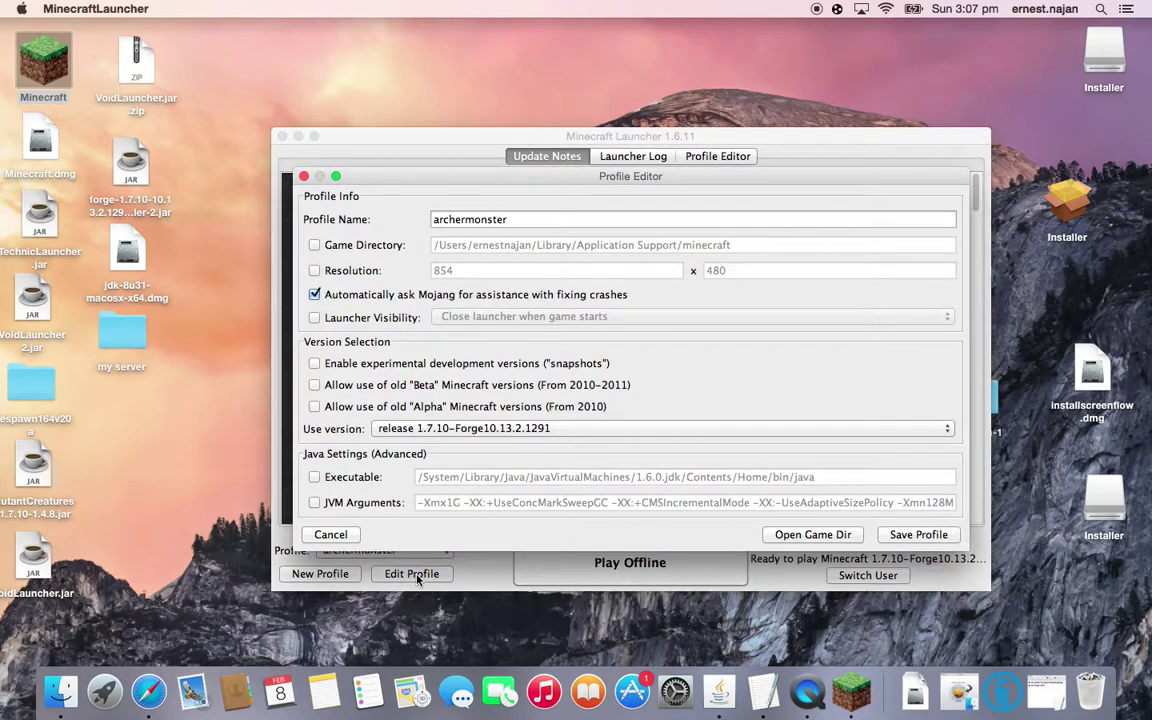
pyautogui.click(520, 428)
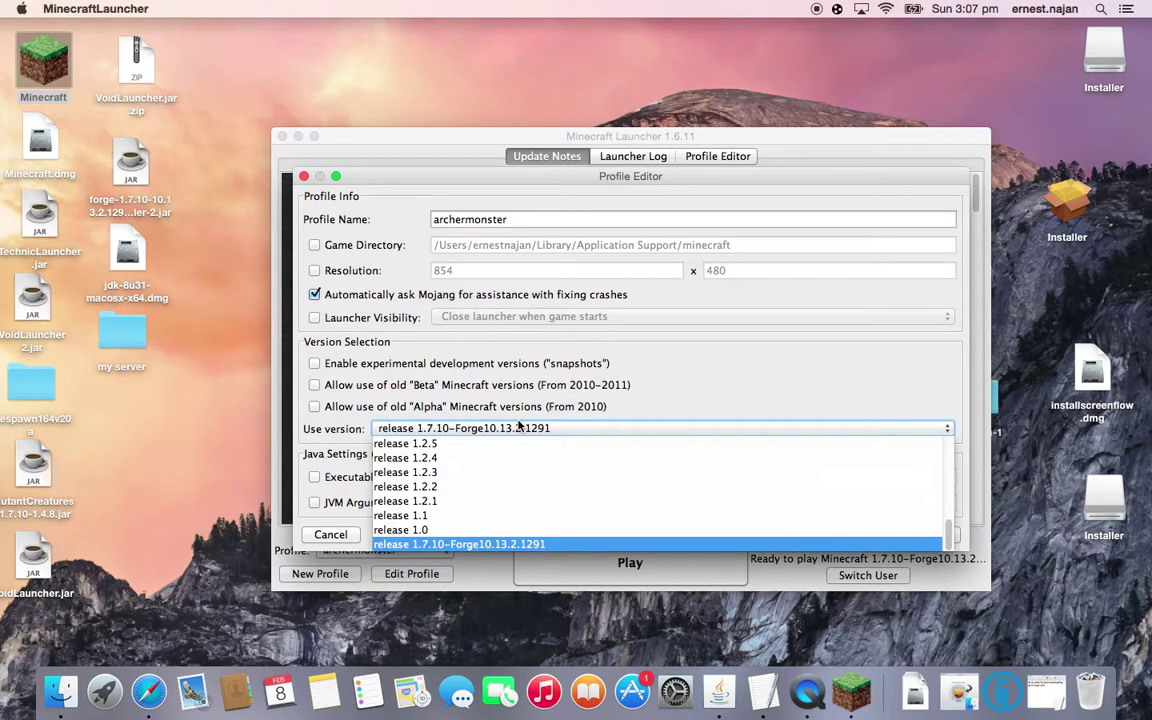
pyautogui.click(576, 543)
pyautogui.click(813, 534)
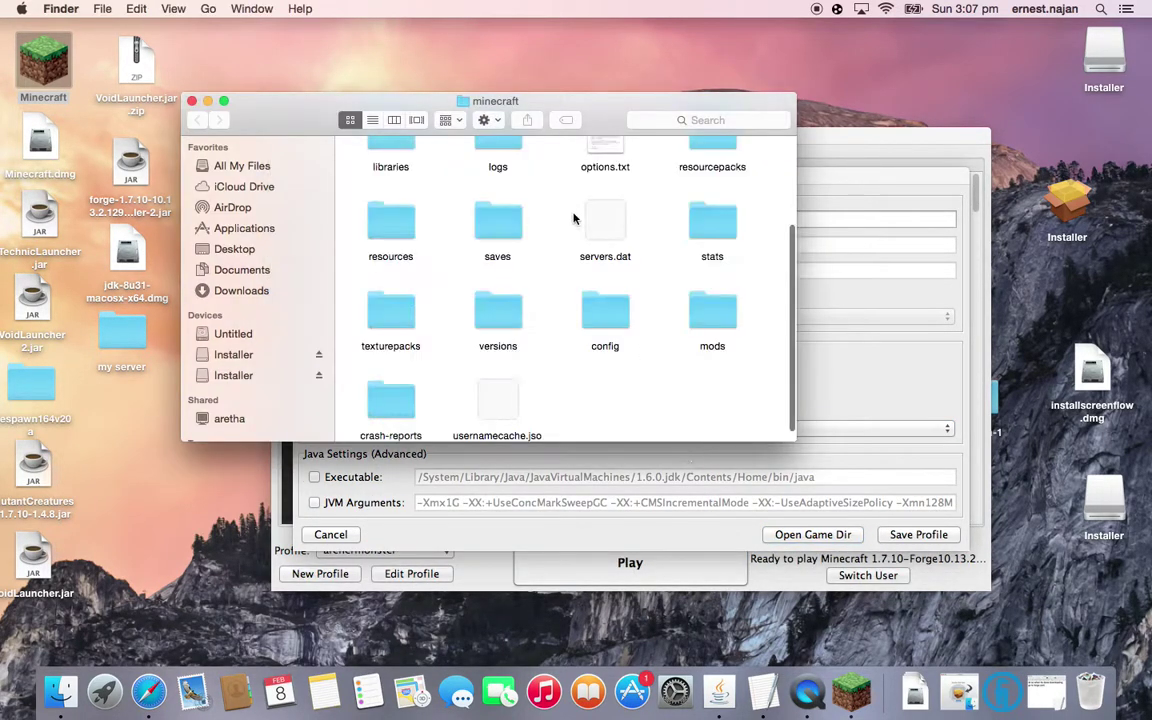
# Step: Open the mods folder and drag the orespawn-1 folder out of it onto the desktop
pyautogui.moveTo(531, 103); pyautogui.dragTo(675, 144)
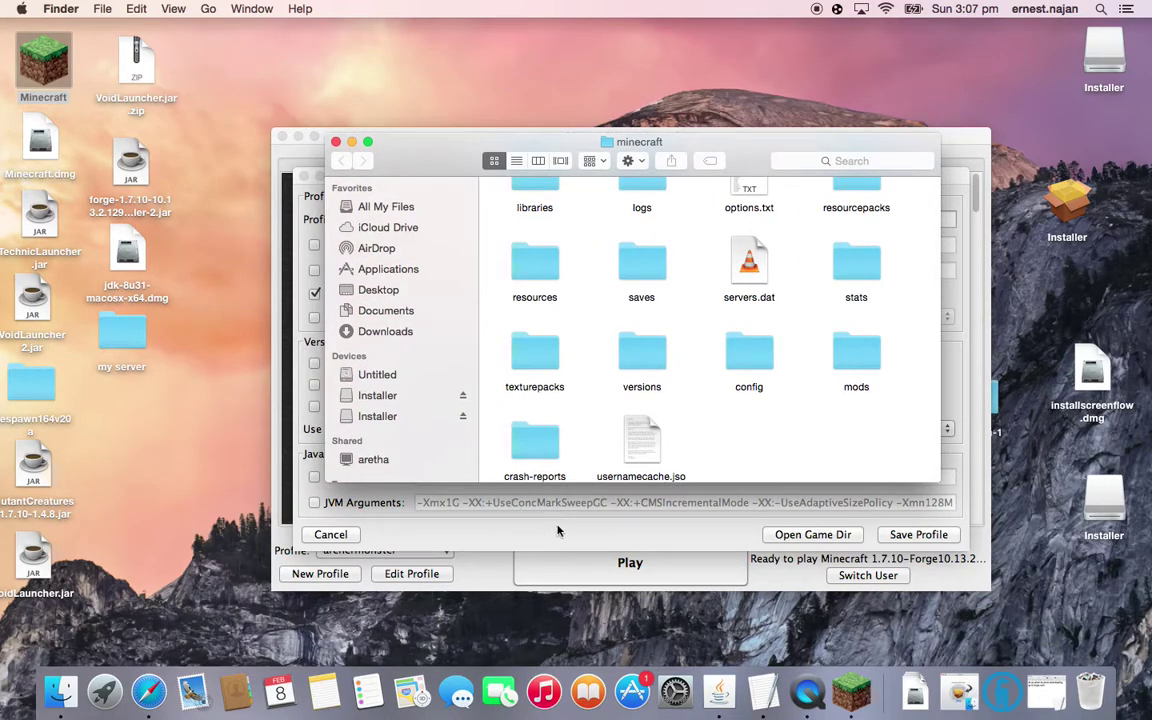
pyautogui.doubleClick(860, 365)
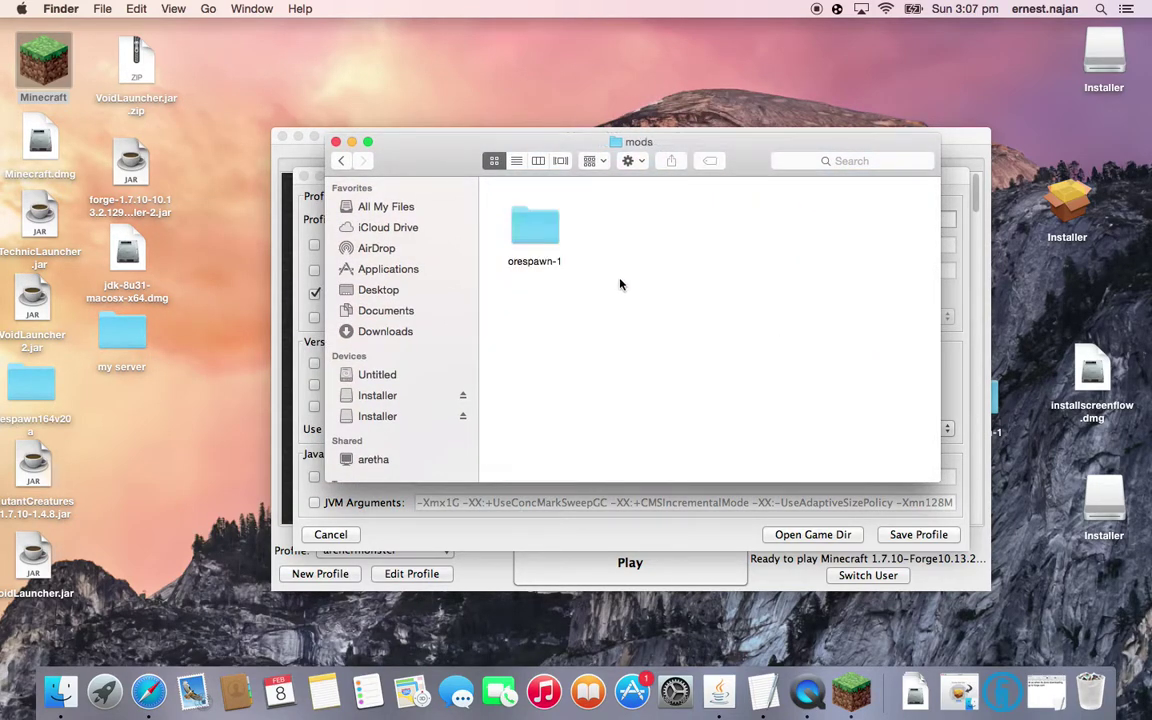
pyautogui.moveTo(542, 229); pyautogui.dragTo(1092, 688)
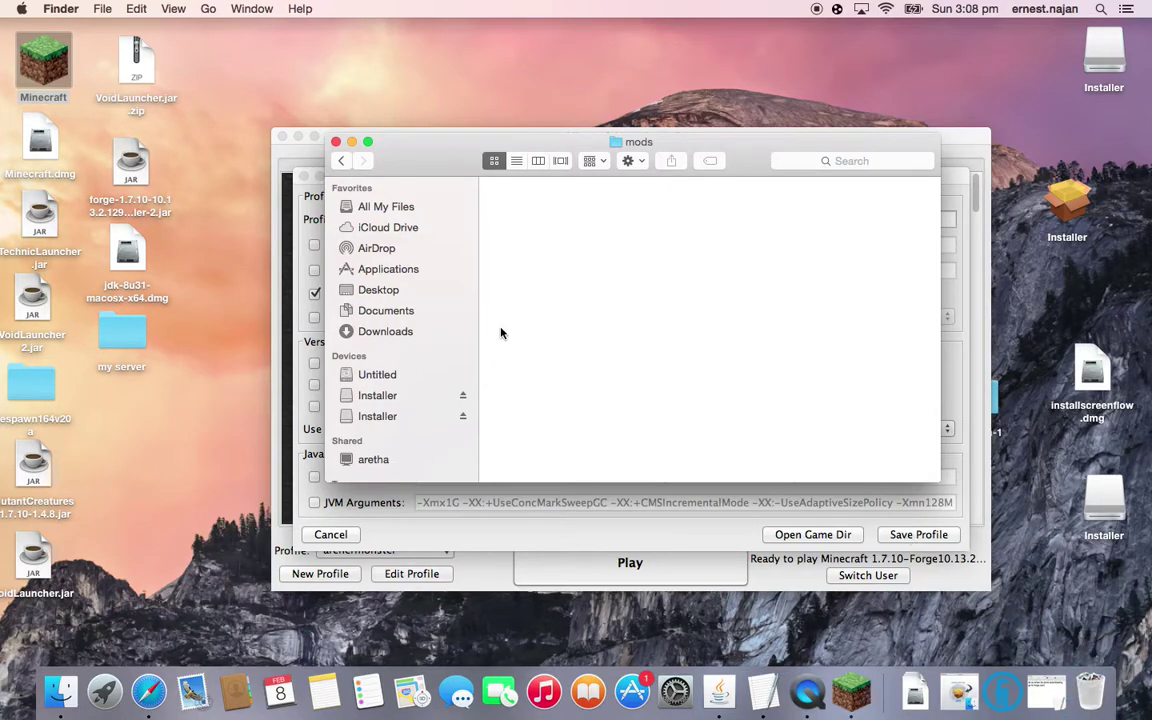
pyautogui.moveTo(578, 140); pyautogui.dragTo(360, 162)
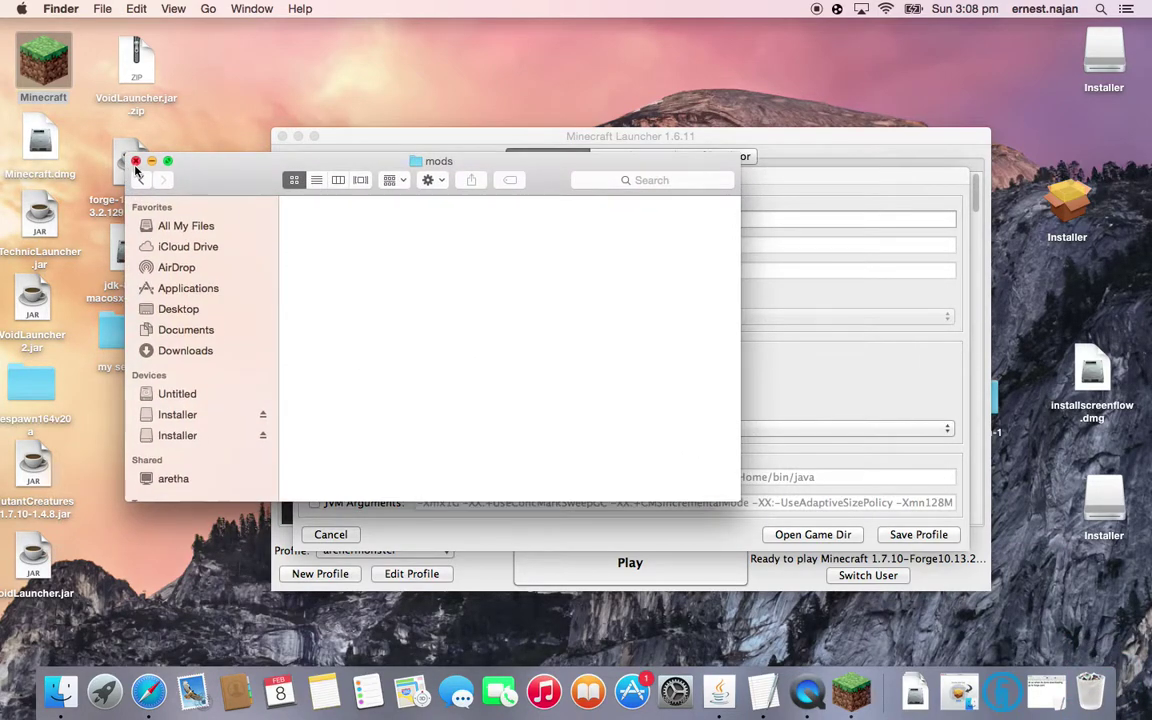
# Step: Rearrange the launcher and mods windows, then save the archermonster profile
pyautogui.click(900, 206)
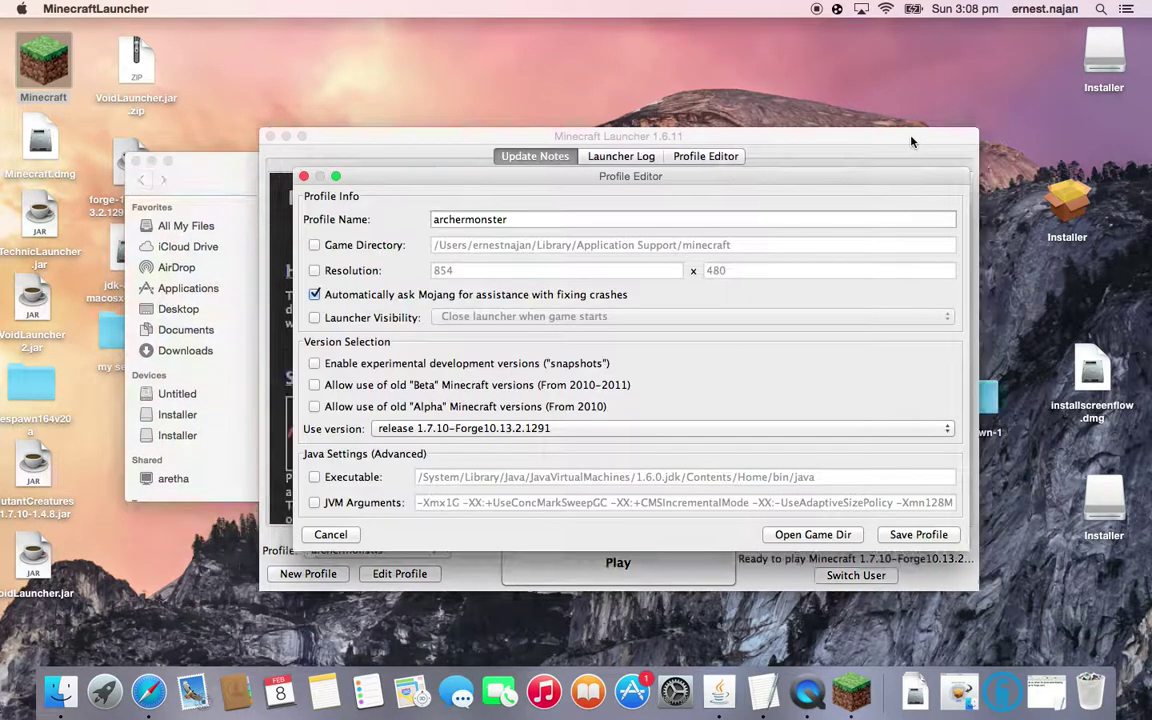
pyautogui.moveTo(832, 175); pyautogui.dragTo(519, 567)
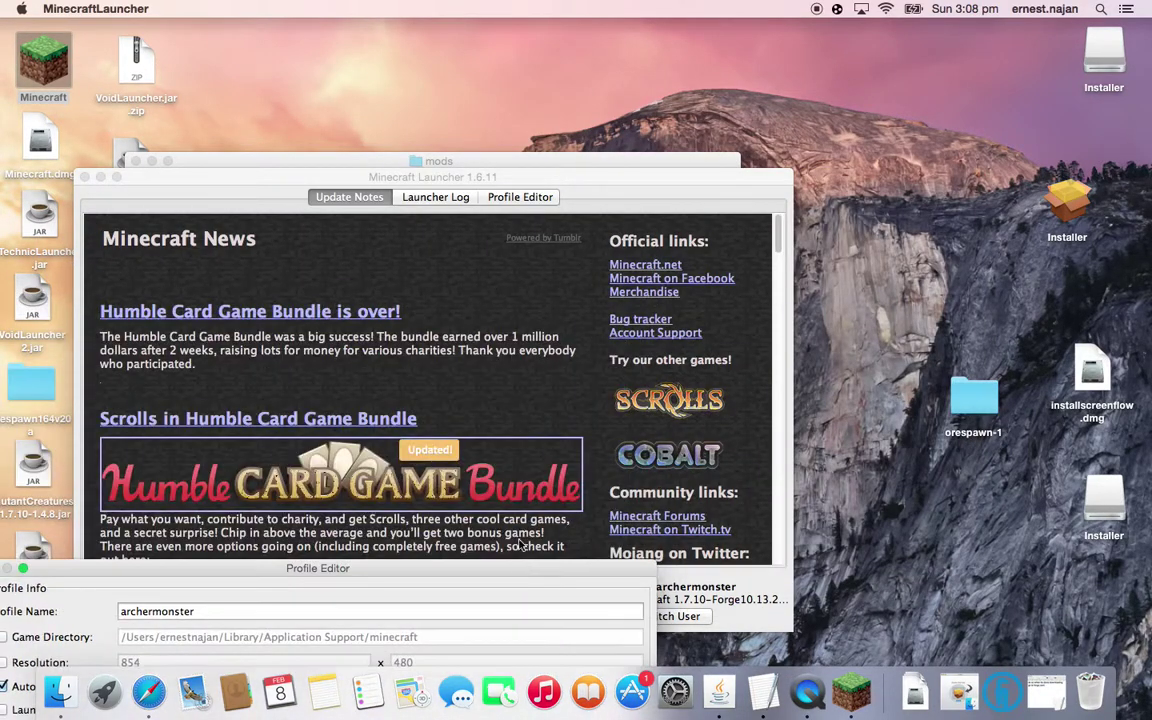
pyautogui.moveTo(601, 179); pyautogui.dragTo(923, 80)
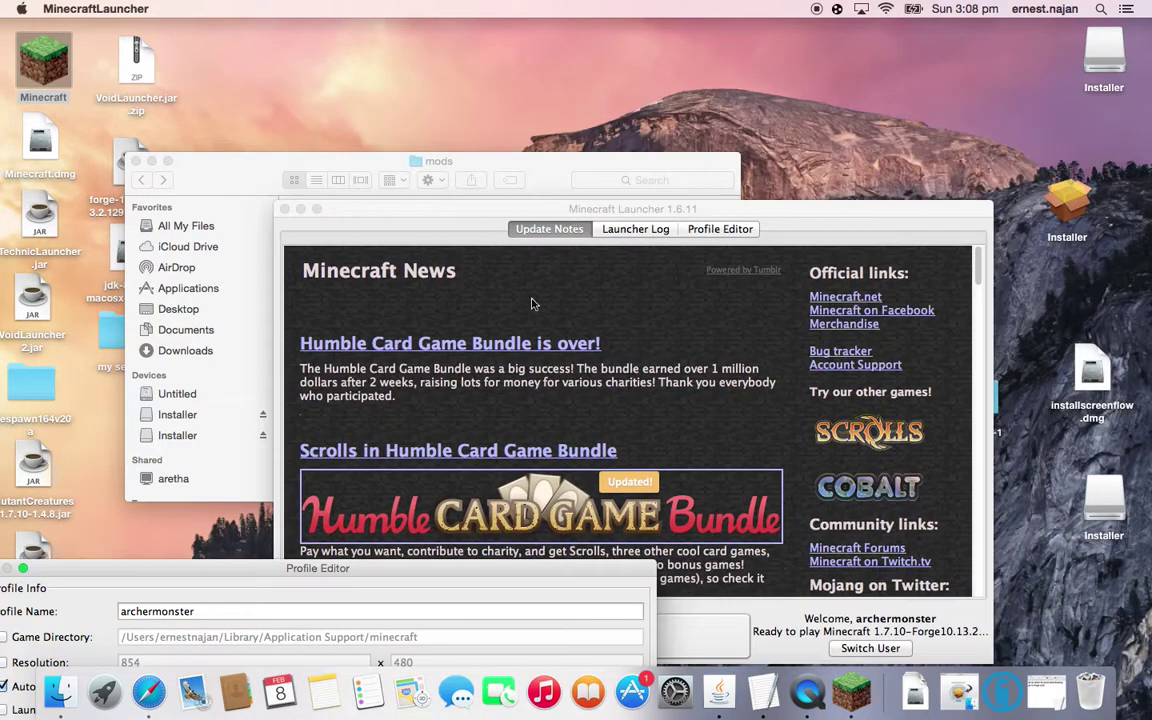
pyautogui.moveTo(616, 218); pyautogui.dragTo(952, 107)
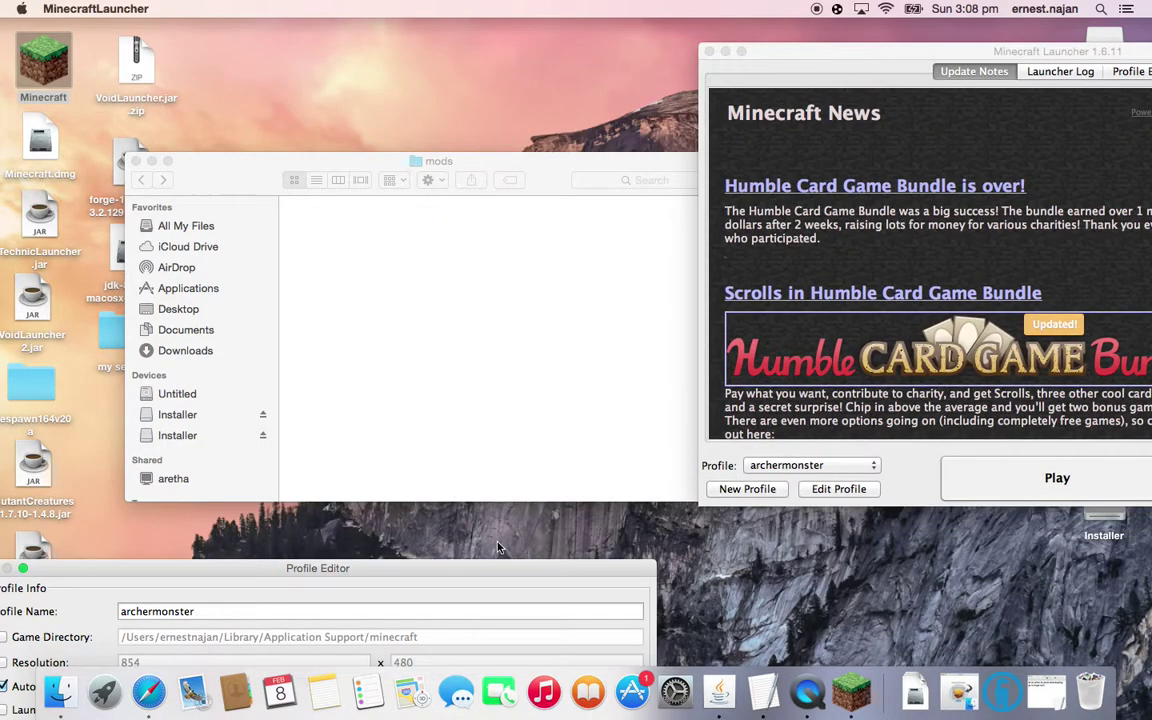
pyautogui.moveTo(499, 566); pyautogui.dragTo(699, 239)
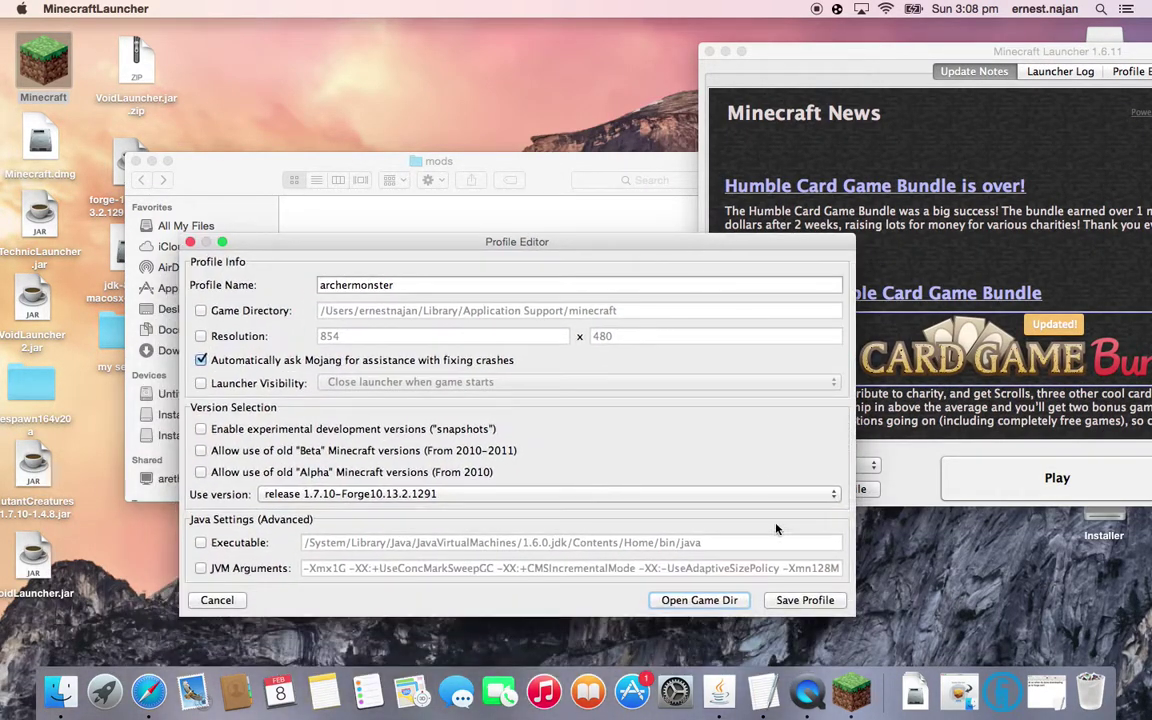
pyautogui.click(805, 600)
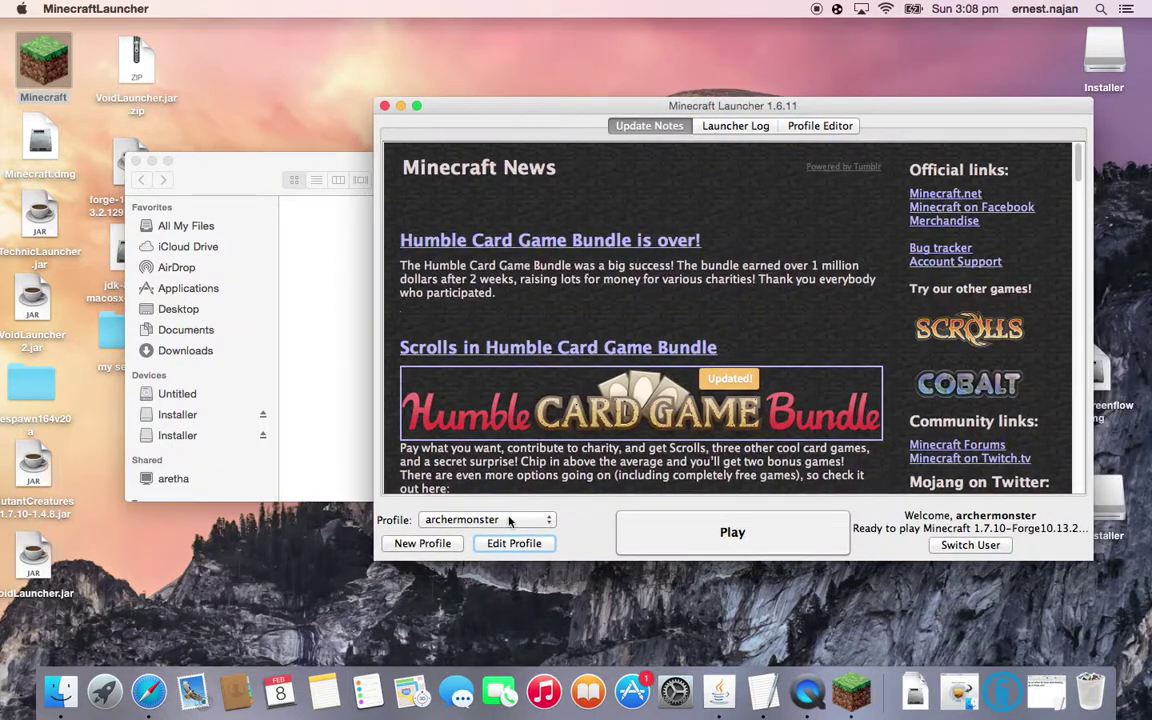
# Step: Set the Forge profile to release 1.7.10-Forge10.13.2.1291, save it, and quit the launcher
pyautogui.click(509, 520)
pyautogui.click(455, 505)
pyautogui.click(514, 543)
pyautogui.click(800, 398)
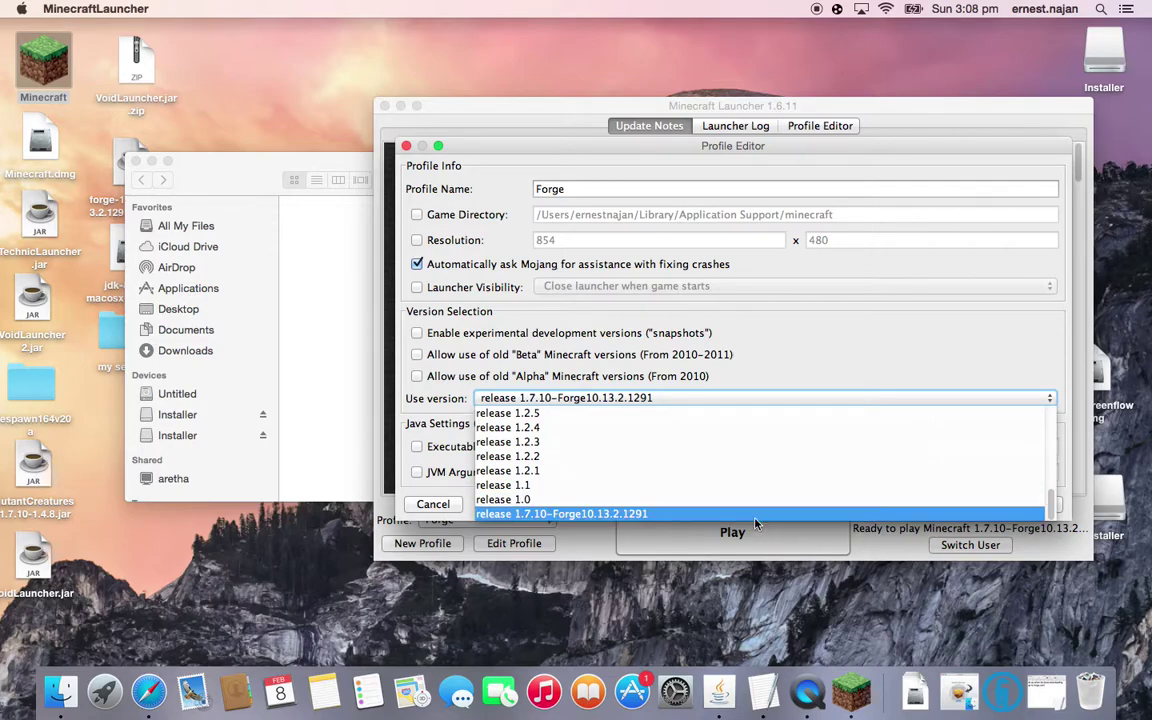
pyautogui.click(700, 513)
pyautogui.click(997, 504)
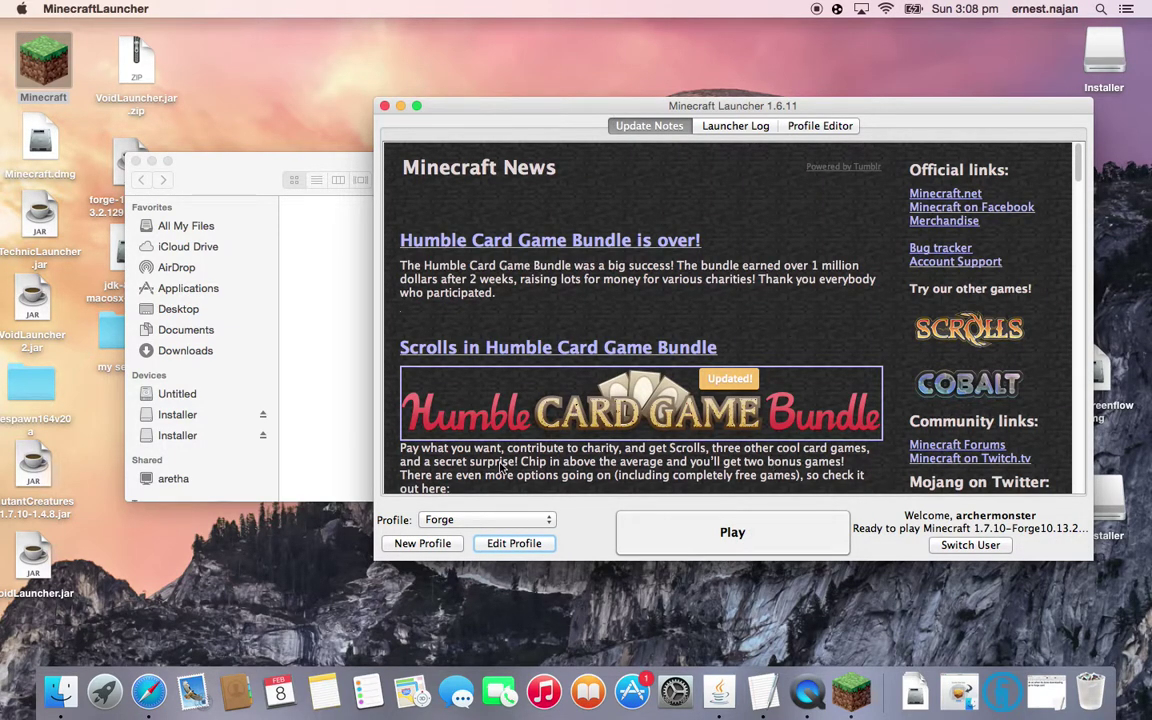
pyautogui.click(386, 105)
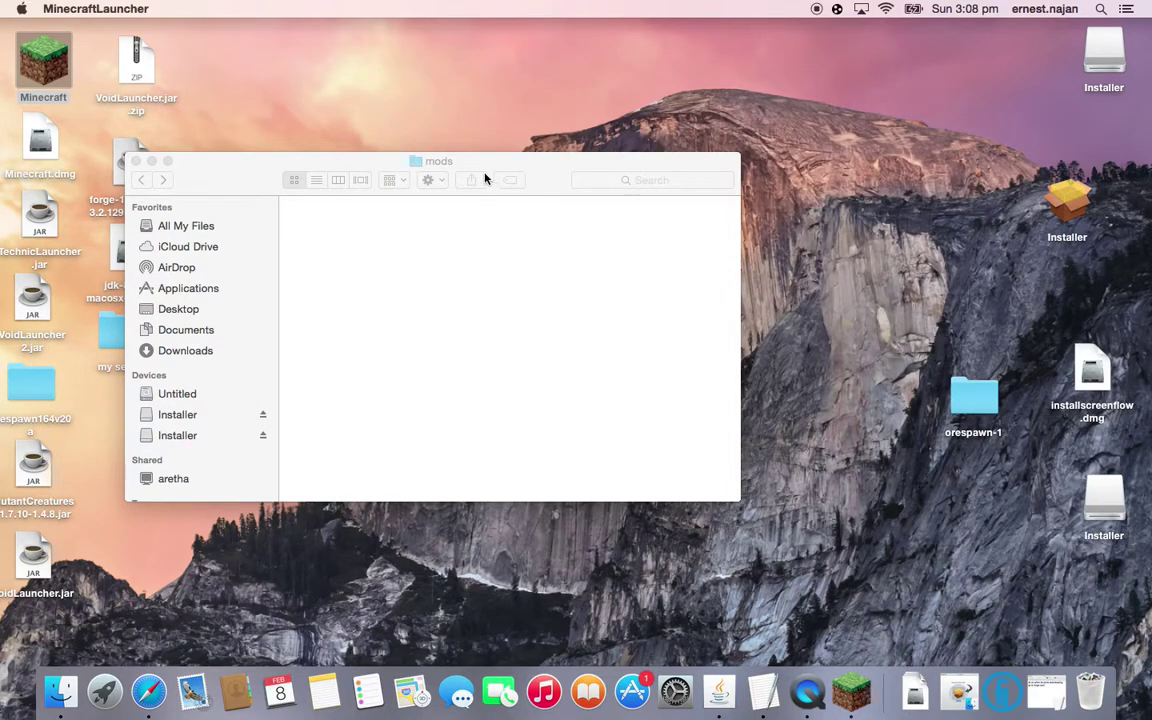
# Step: Close the mods and Installer disk windows and open a fresh Finder window
pyautogui.moveTo(484, 177); pyautogui.dragTo(506, 248)
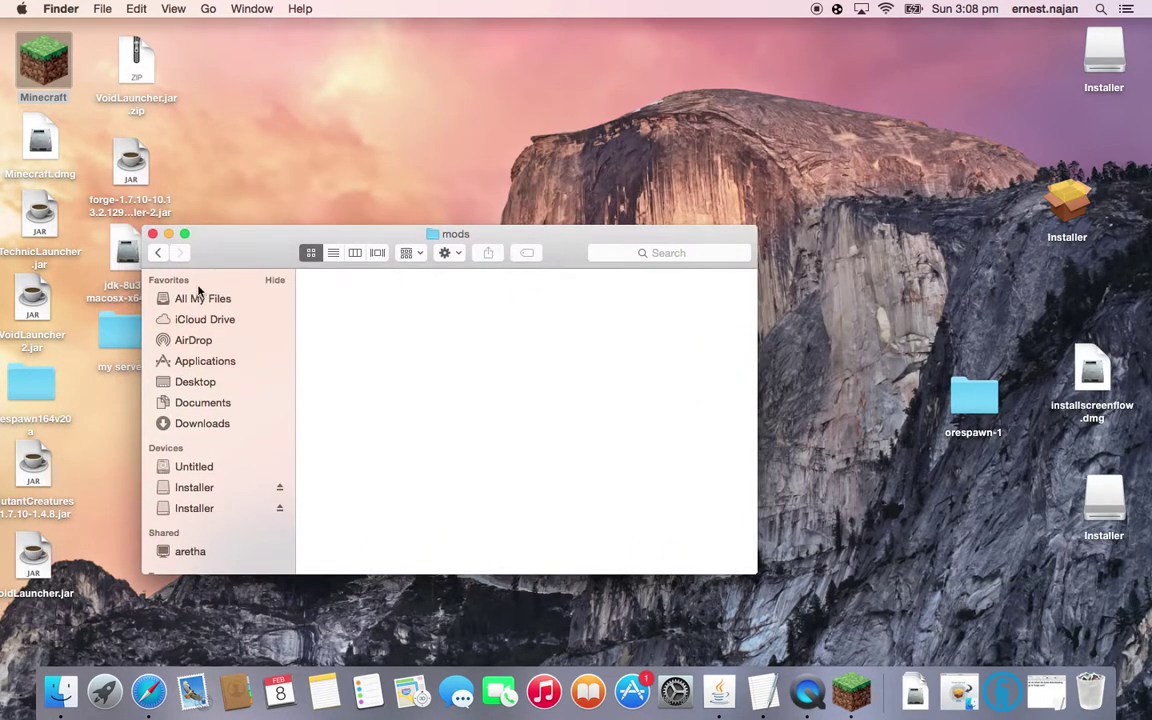
pyautogui.click(152, 231)
pyautogui.click(61, 689)
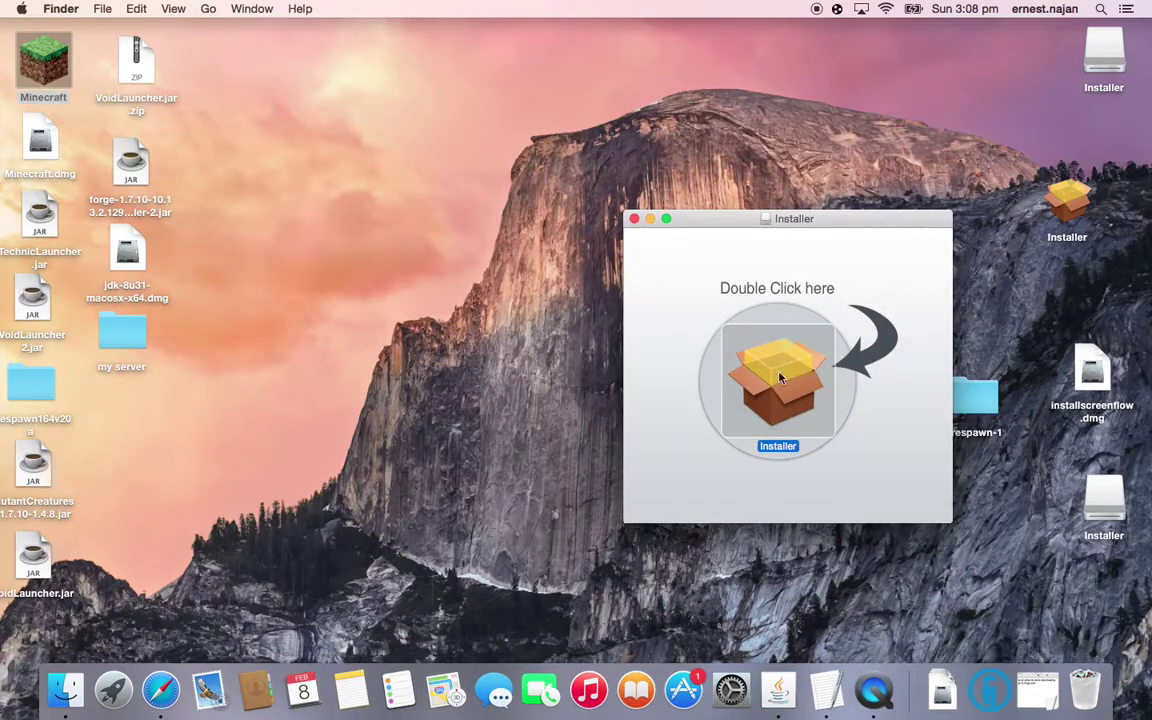
pyautogui.click(636, 225)
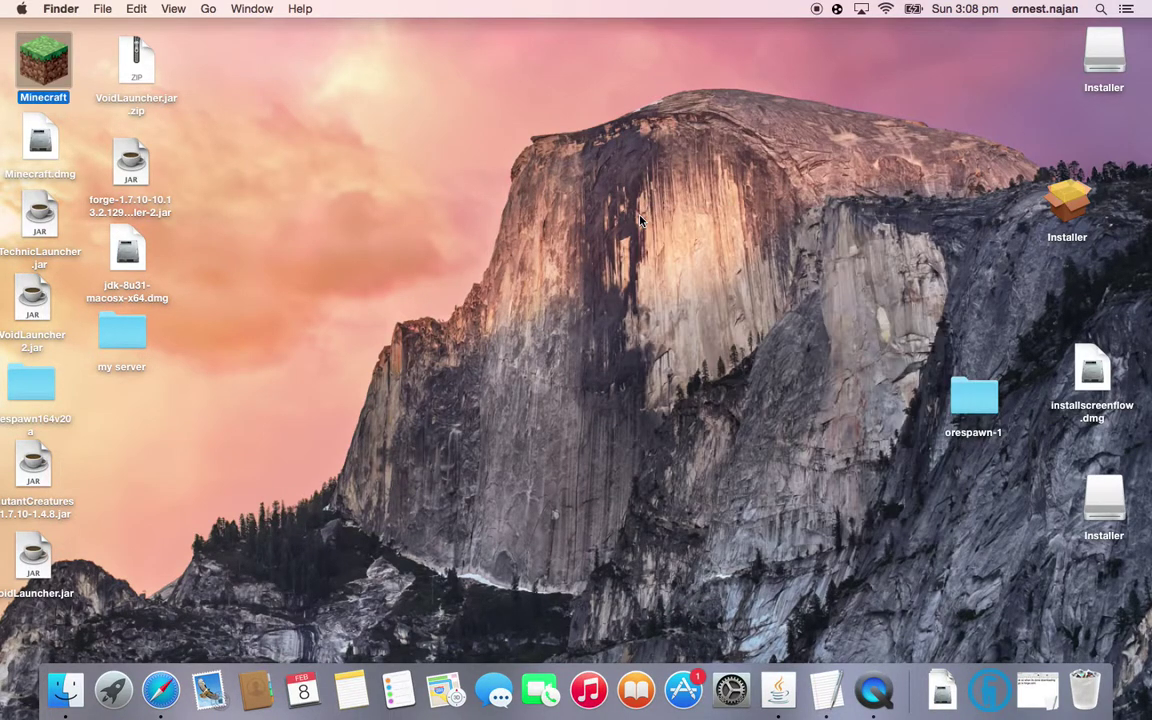
pyautogui.click(64, 690)
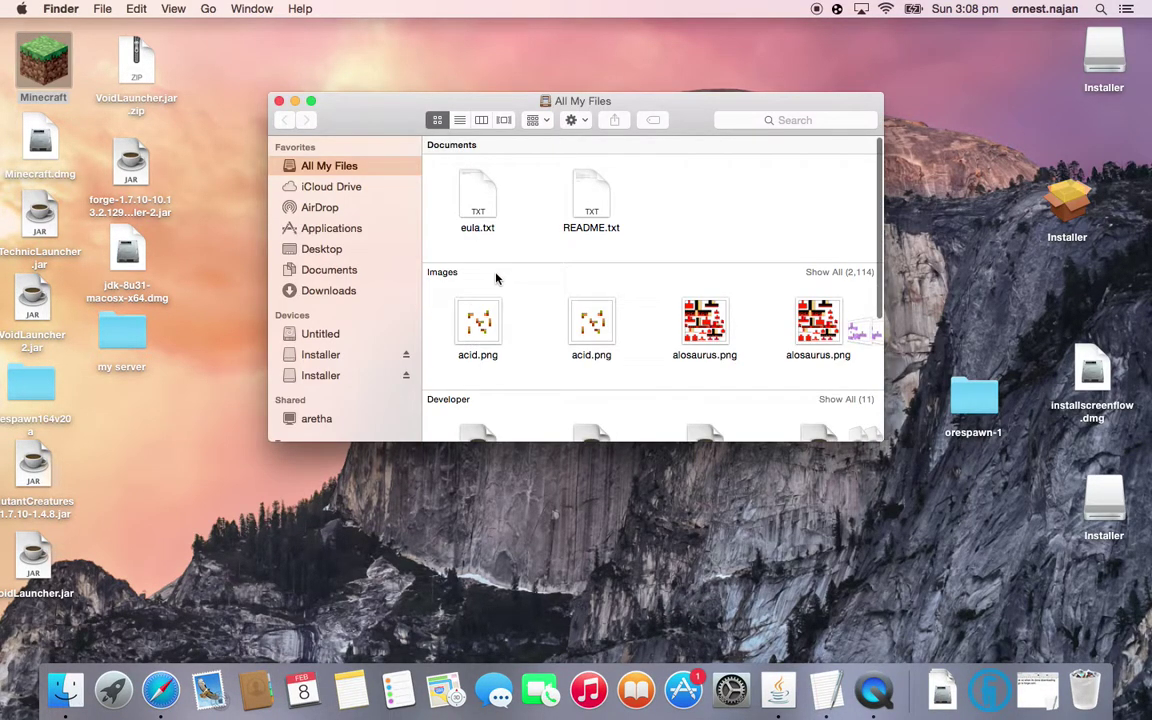
# Step: Go to ~/Library/Application Support/minecraft and open its mods folder
pyautogui.press('super+shift+g')
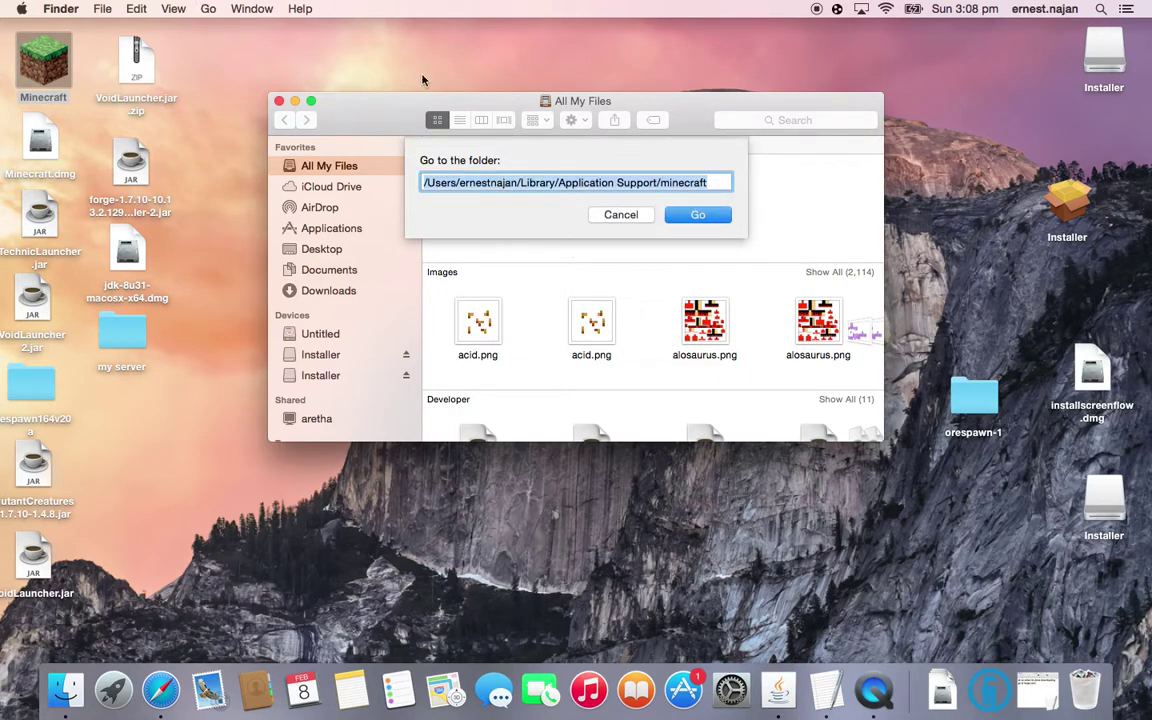
pyautogui.click(721, 220)
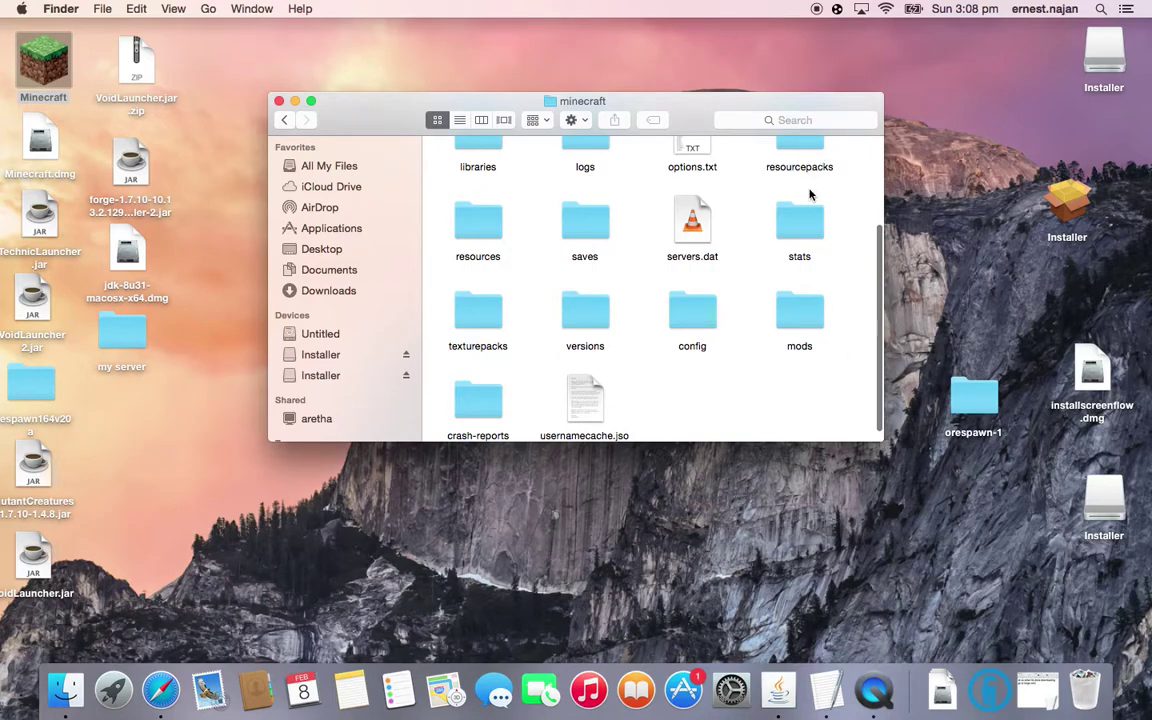
pyautogui.doubleClick(799, 312)
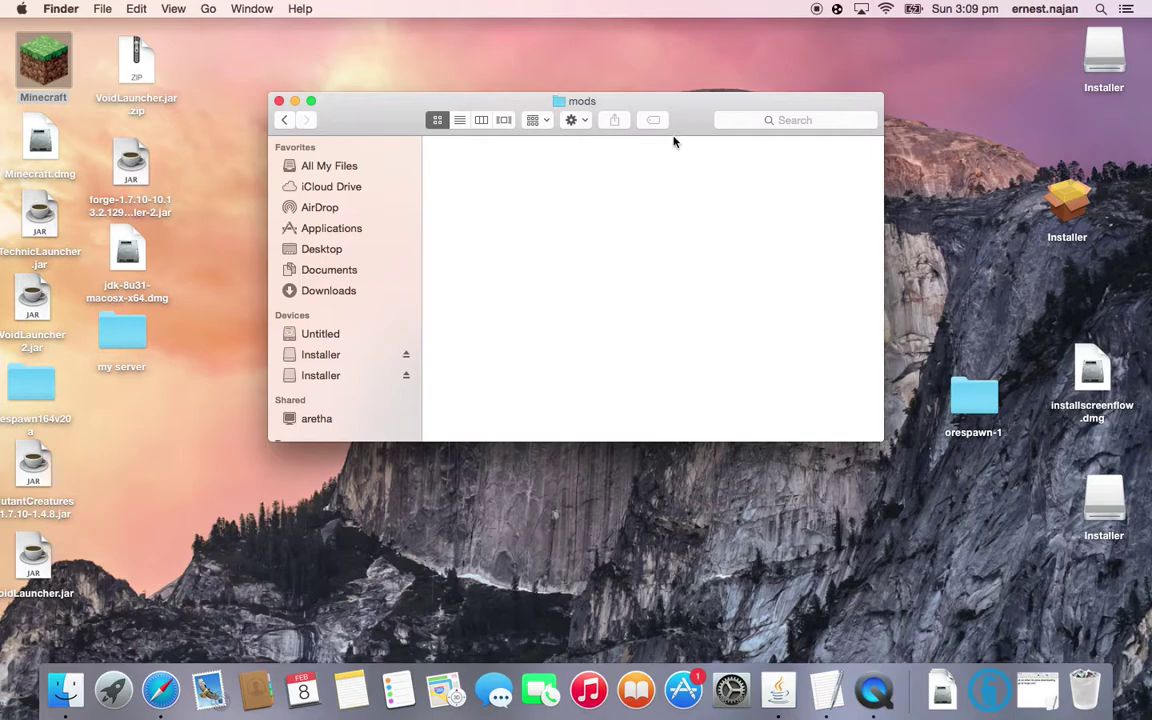
pyautogui.moveTo(674, 141); pyautogui.dragTo(639, 166)
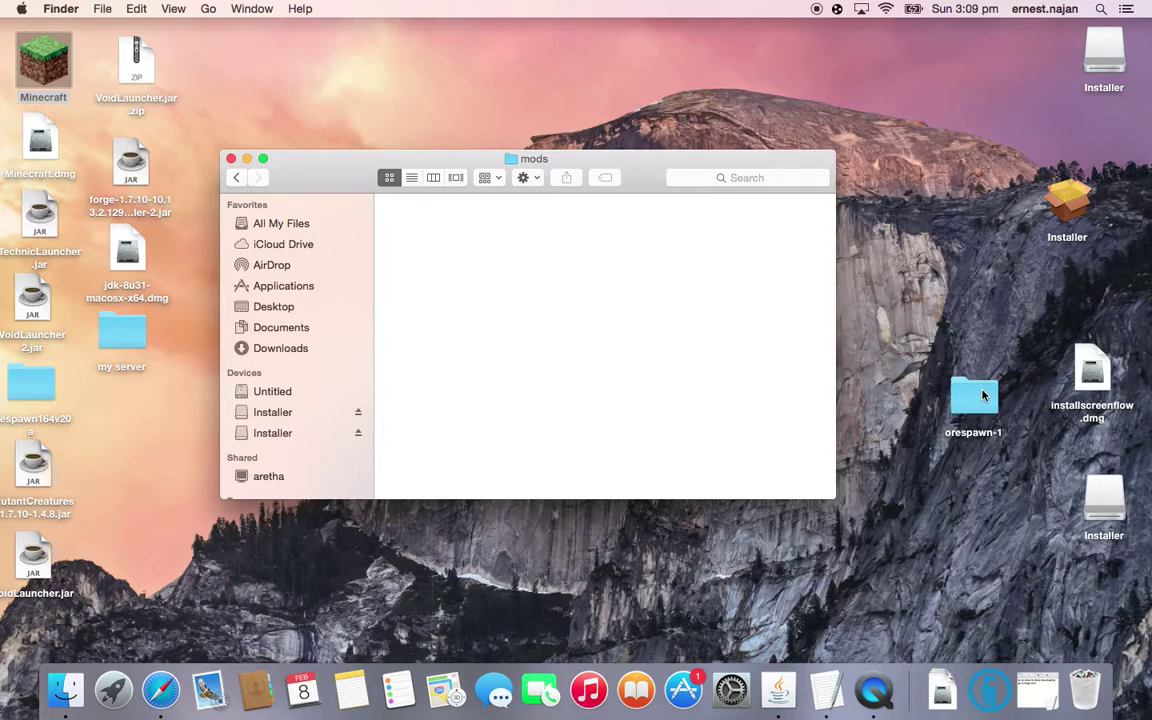
# Step: Drag orespawn-1 into the mods folder, close the window, and relaunch Minecraft
pyautogui.moveTo(982, 394); pyautogui.dragTo(452, 243)
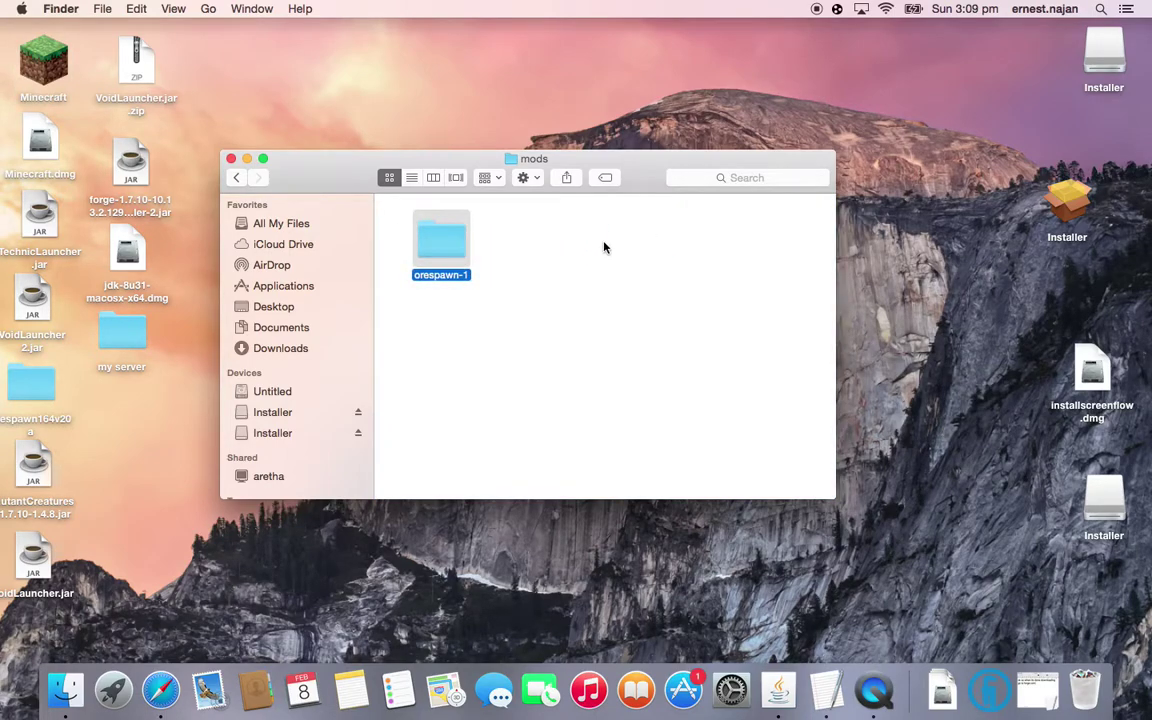
pyautogui.click(231, 159)
pyautogui.rightClick(612, 327)
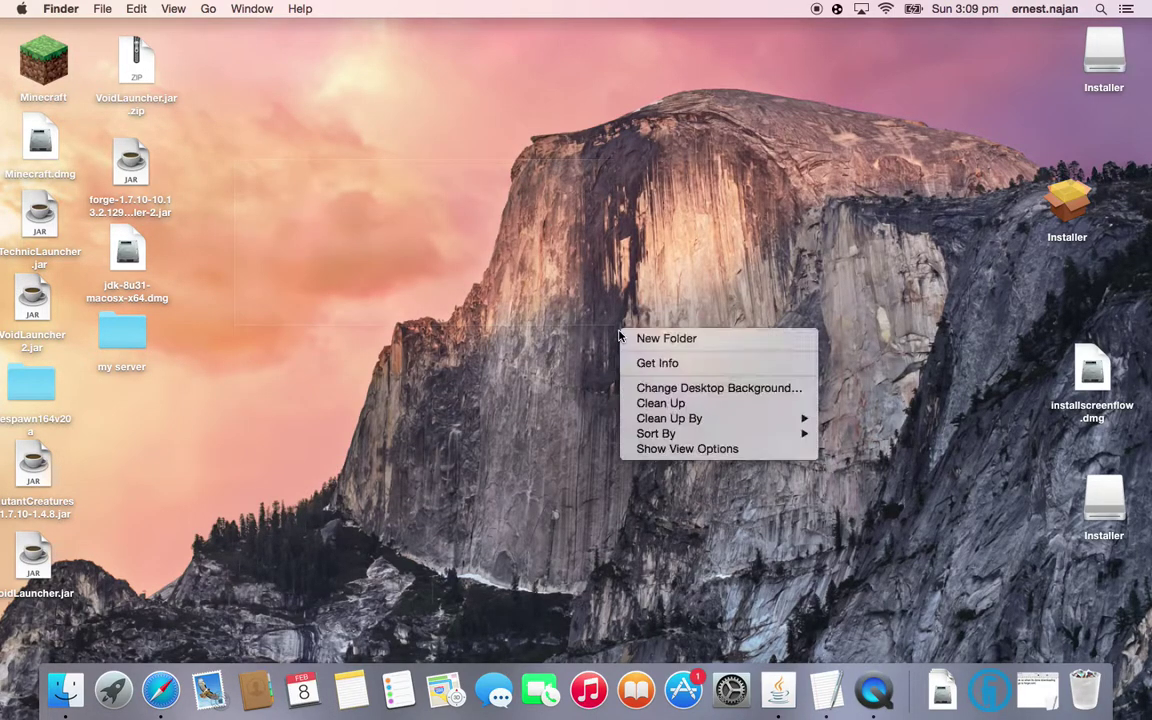
pyautogui.click(430, 232)
pyautogui.doubleClick(50, 64)
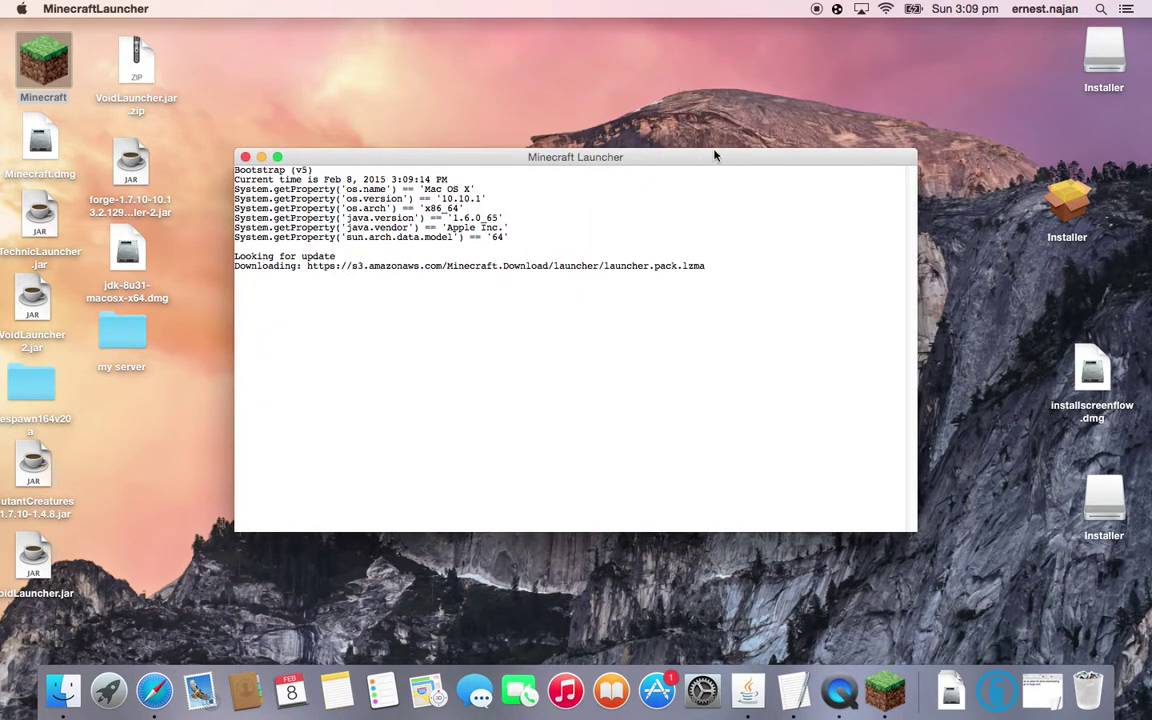
# Step: Play the Forge profile offline so Minecraft 1.7.10 loads Forge 10.13.2.1291 with 4 mods active
pyautogui.moveTo(716, 163); pyautogui.dragTo(771, 135)
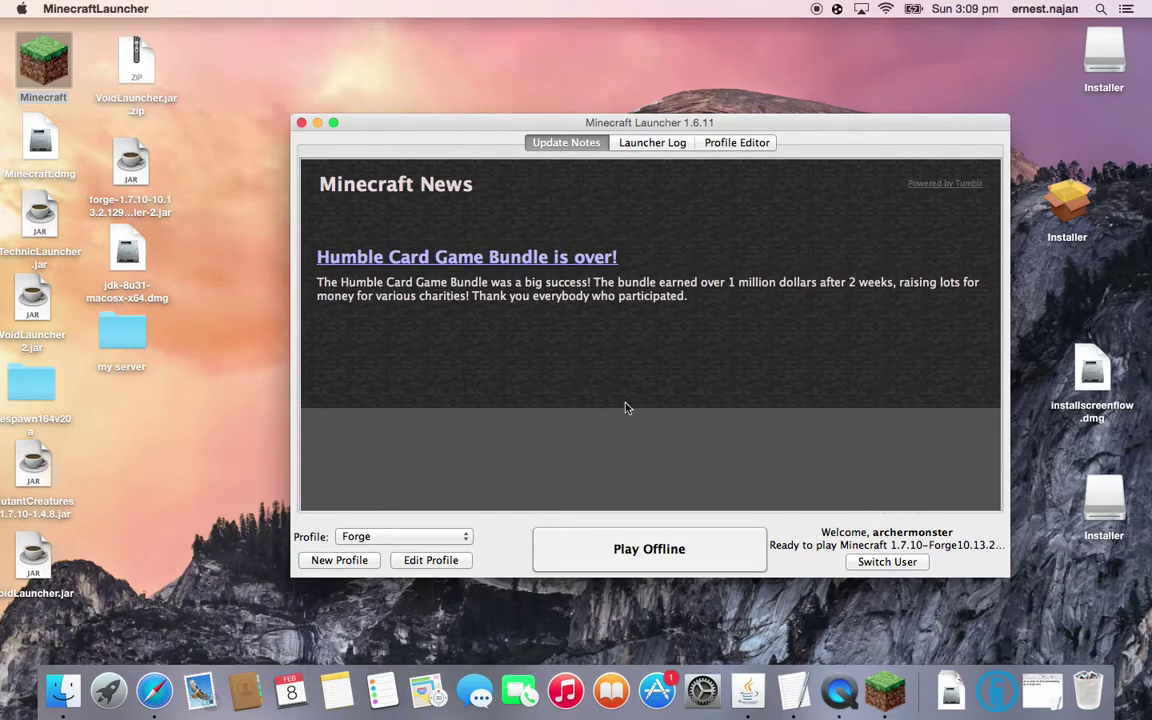
pyautogui.click(645, 552)
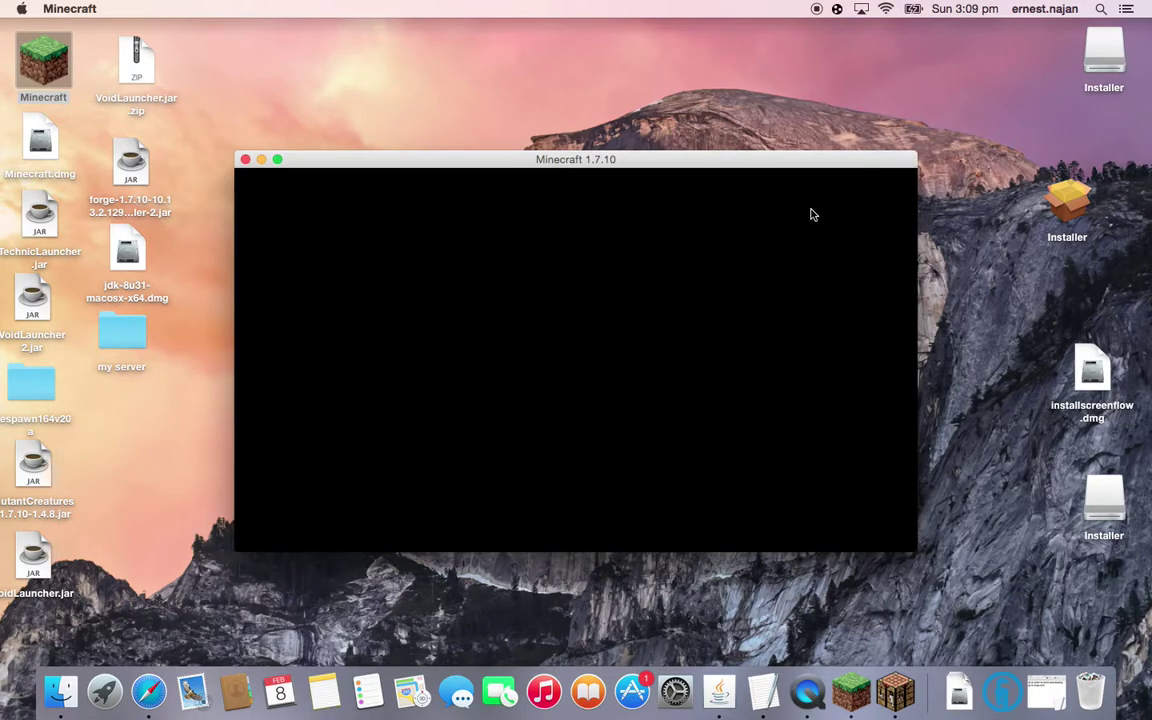
pyautogui.moveTo(744, 158); pyautogui.dragTo(758, 108)
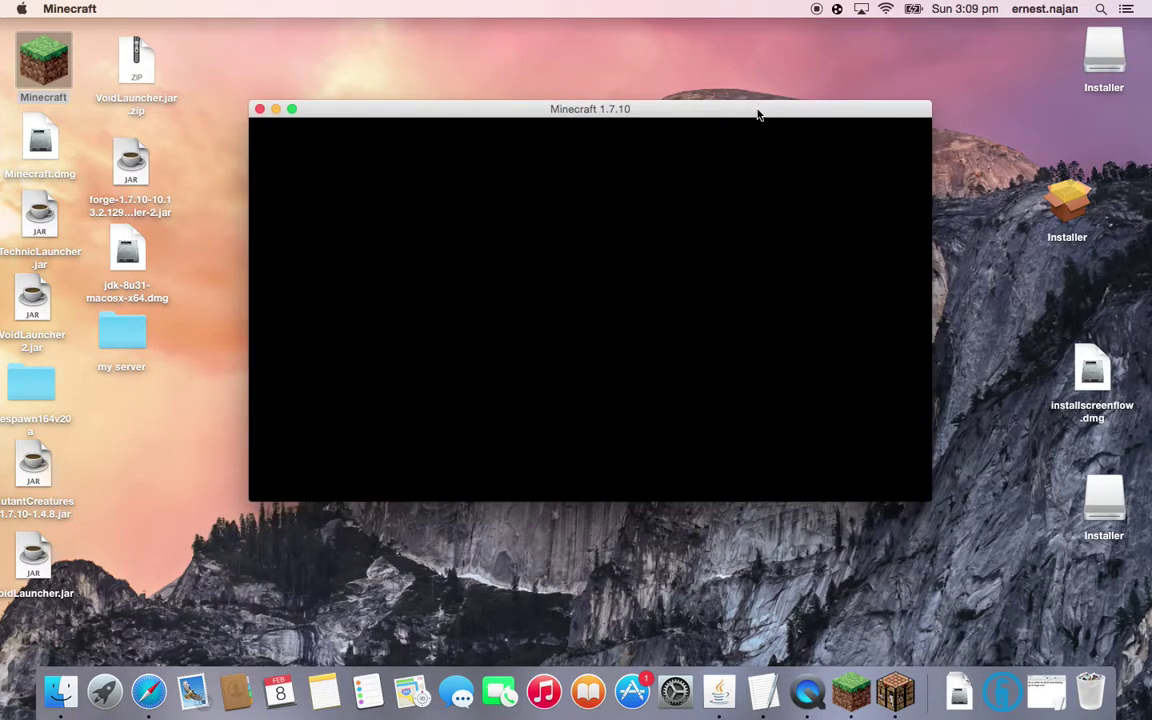
pyautogui.moveTo(758, 115); pyautogui.dragTo(786, 134)
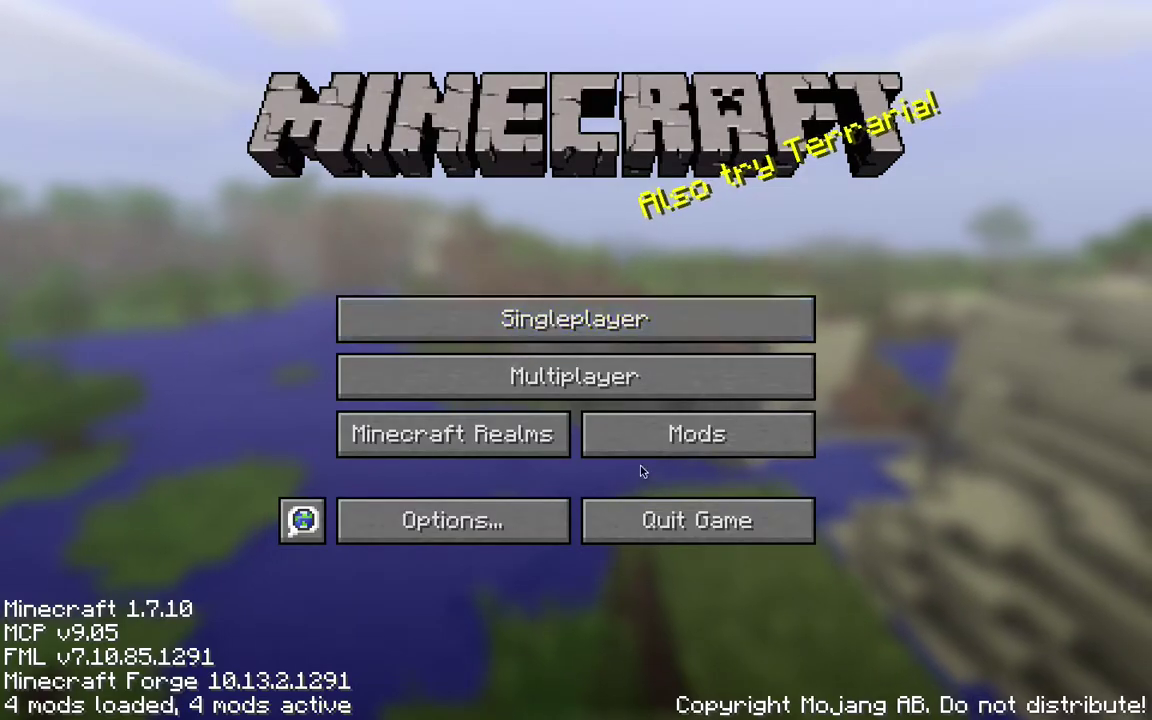
# Step: Check OreSpawn's details in the loaded mods list, then load the Demo_World singleplayer world
pyautogui.click(648, 452)
pyautogui.click(236, 473)
pyautogui.click(505, 650)
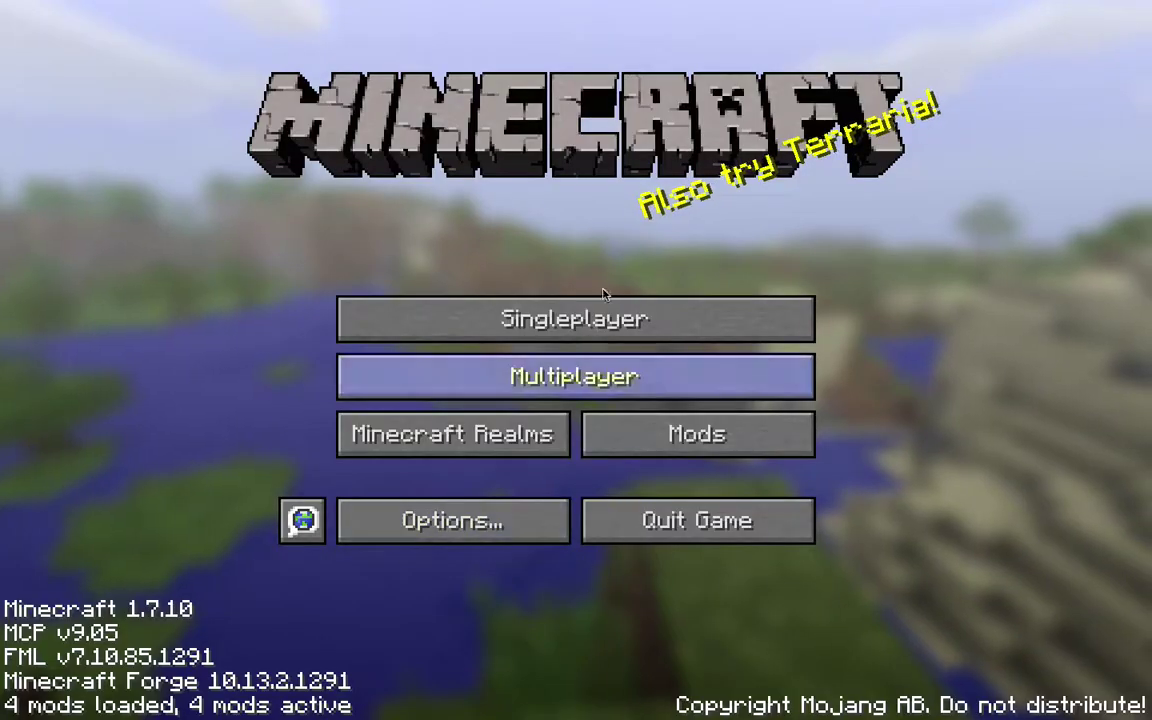
pyautogui.click(612, 322)
pyautogui.doubleClick(533, 307)
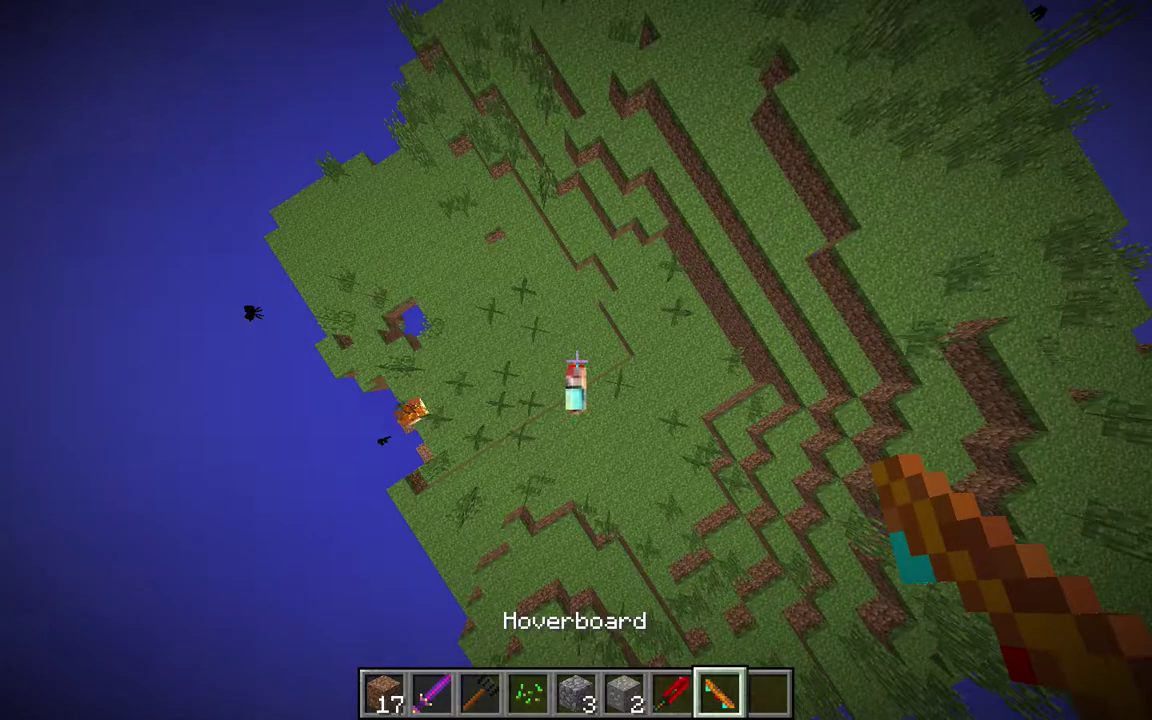
# Step: Equip the Big Bertha sword from hotbar slot 2, swing it twice, and open the creative inventory
pyautogui.press('2')
pyautogui.click(576, 361)
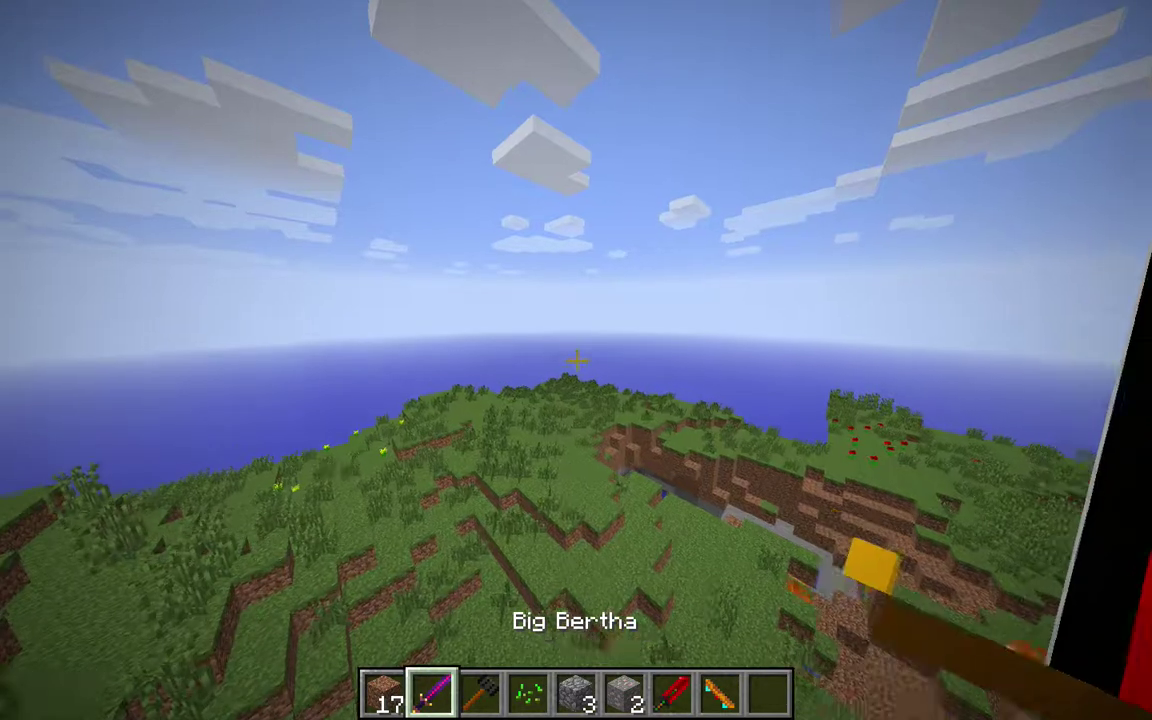
pyautogui.click(576, 361)
pyautogui.press('e')
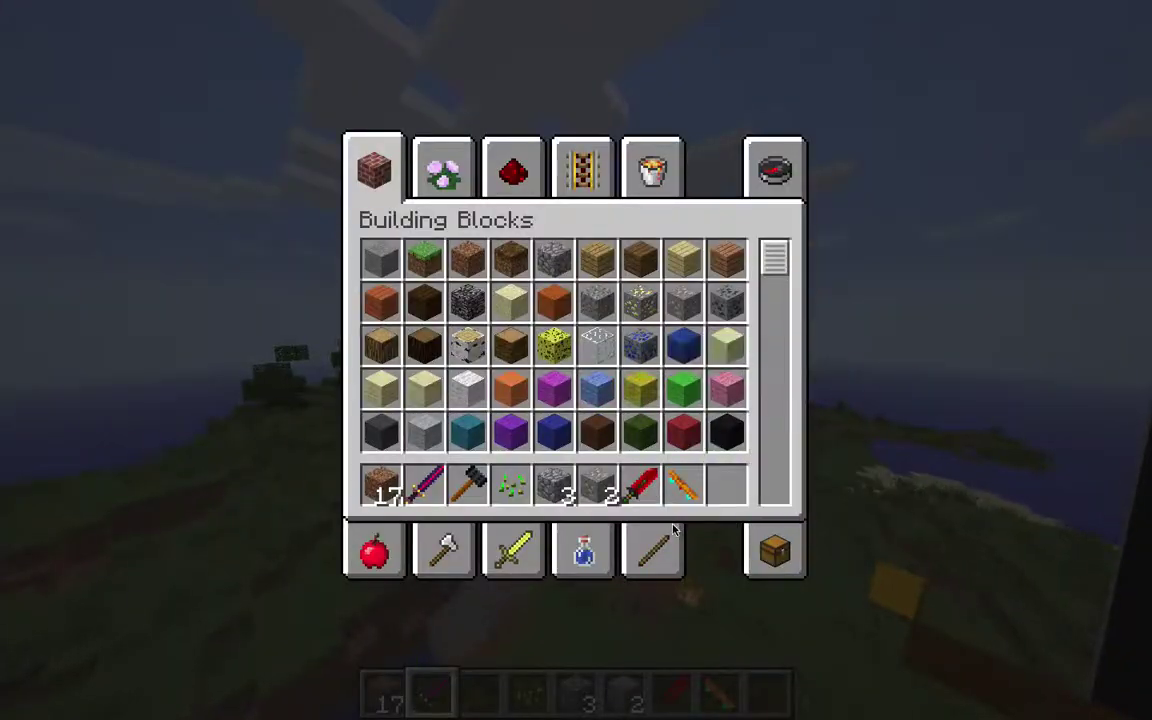